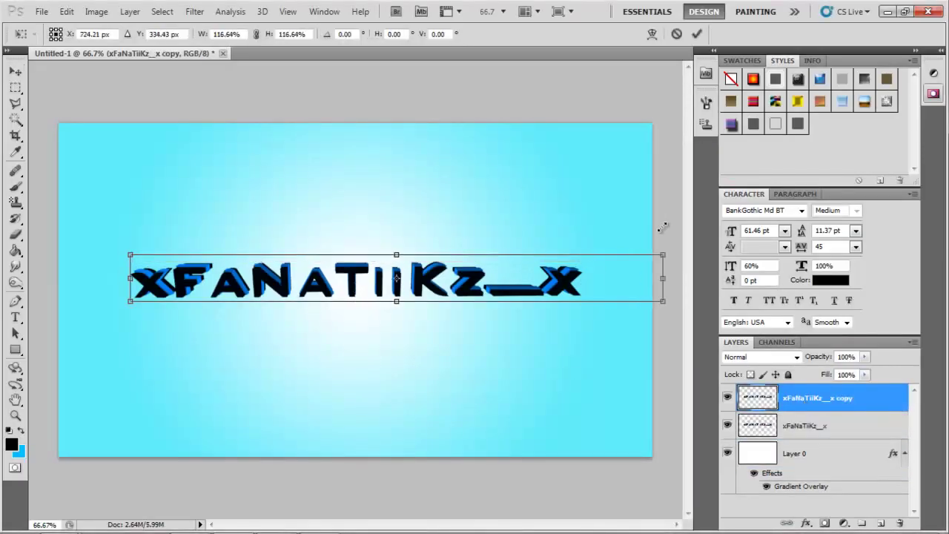
# Step: Put the widened text copy behind the original at 22% opacity and merge the two text layers
pyautogui.press('Return')
pyautogui.hotkey('ctrl', '[')
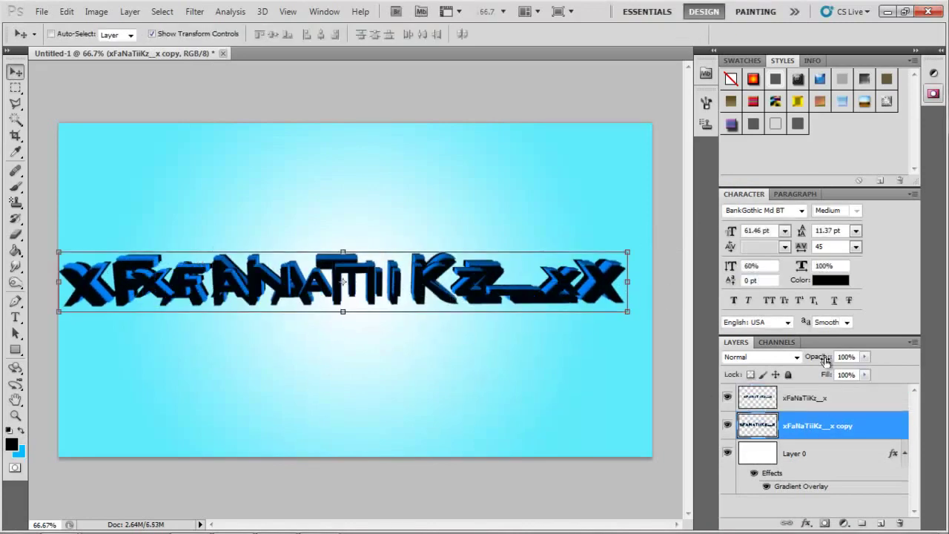
pyautogui.moveTo(826, 361); pyautogui.dragTo(792, 401)
pyautogui.rightClick(834, 398)
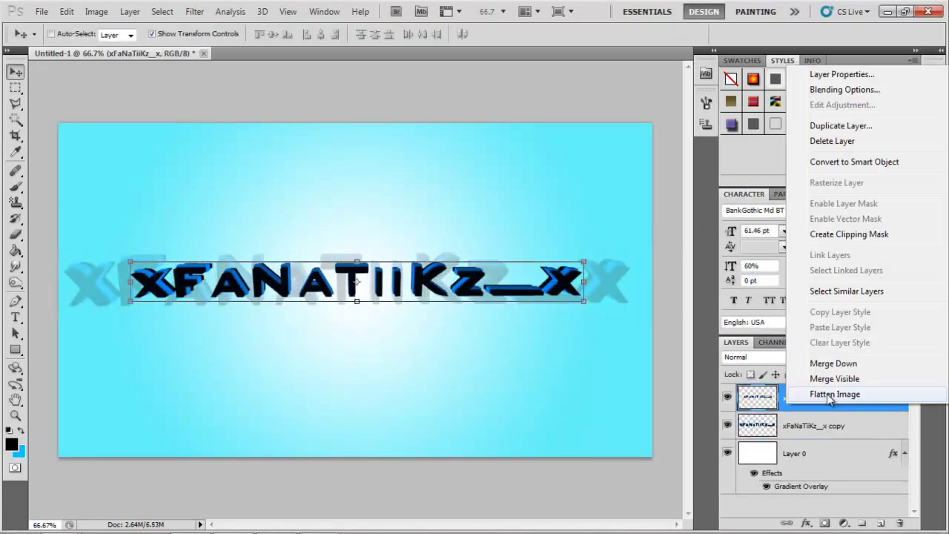
pyautogui.click(830, 369)
pyautogui.click(15, 443)
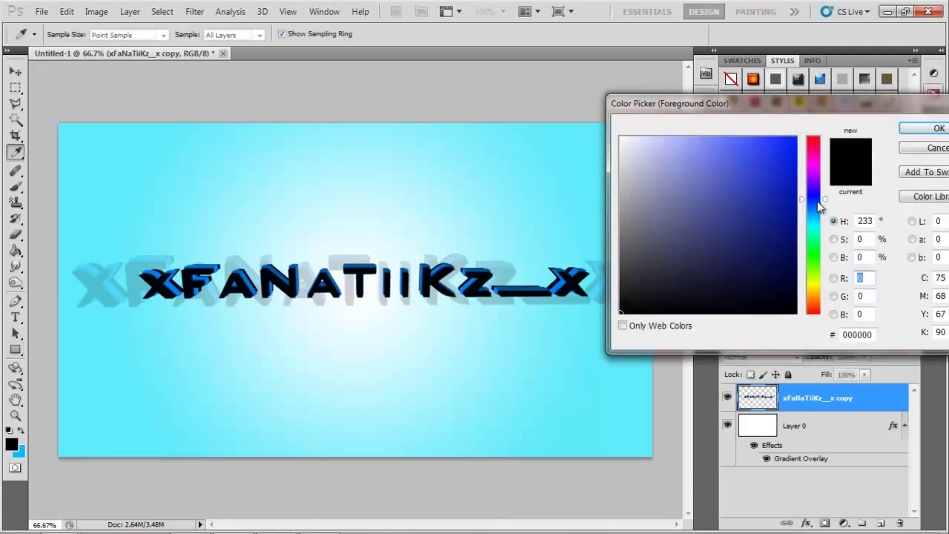
# Step: Draw a long dark-blue bar near the top of the banner on a new layer
pyautogui.click(796, 138)
pyautogui.click(938, 128)
pyautogui.hotkey('ctrl', 'z')
pyautogui.click(882, 524)
pyautogui.moveTo(188, 153); pyautogui.dragTo(569, 165)
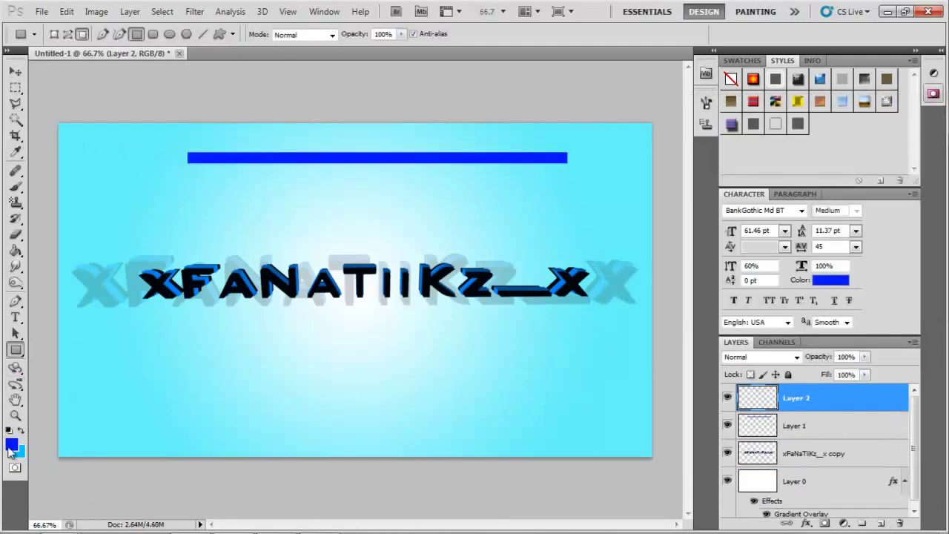
# Step: Draw a light-blue bar and a grey bar beneath the dark-blue one
pyautogui.click(11, 444)
pyautogui.click(811, 230)
pyautogui.click(938, 129)
pyautogui.moveTo(188, 175); pyautogui.dragTo(571, 189)
pyautogui.click(11, 445)
pyautogui.click(645, 223)
pyautogui.click(938, 128)
pyautogui.moveTo(188, 202); pyautogui.dragTo(561, 230)
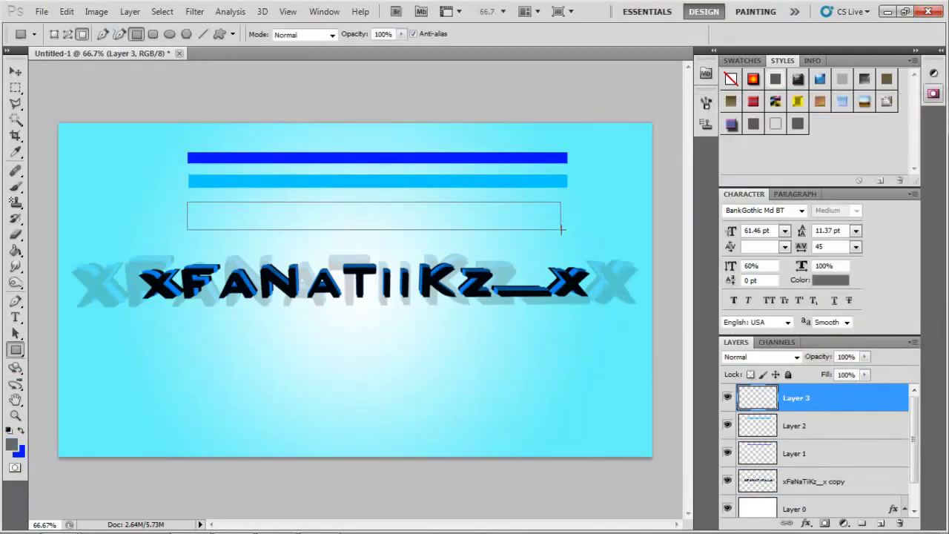
# Step: Move the light-blue bar onto the grey bar, nudge the dark-blue bar down, and set light-blue opacity to 86%
pyautogui.moveTo(467, 183); pyautogui.dragTo(467, 197)
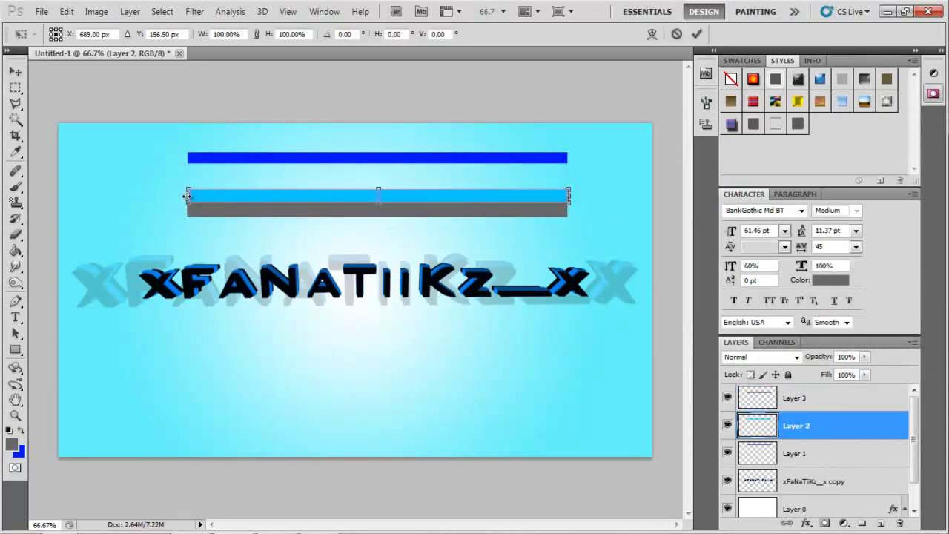
pyautogui.press('Return')
pyautogui.click(795, 454)
pyautogui.moveTo(483, 157); pyautogui.dragTo(483, 175)
pyautogui.click(816, 426)
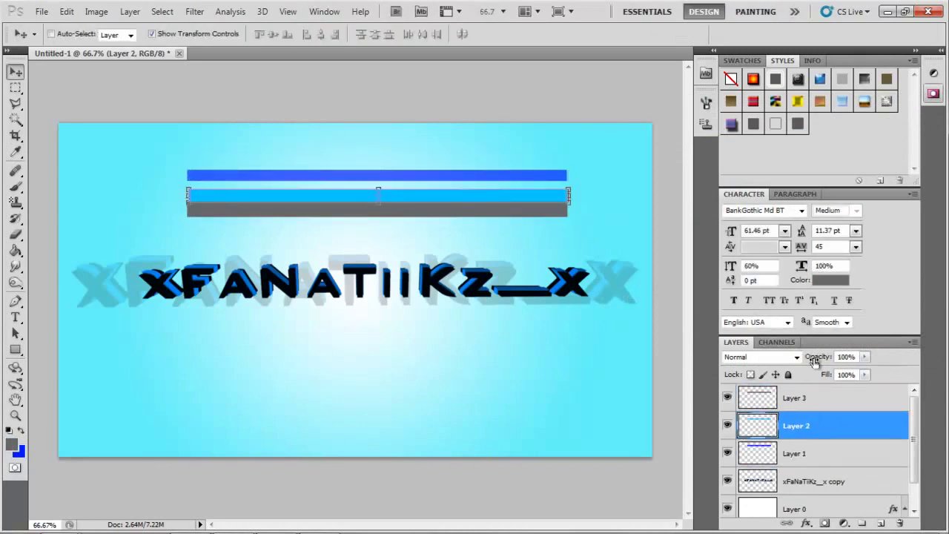
pyautogui.moveTo(815, 361); pyautogui.dragTo(805, 361)
# Step: Squash the light-blue bar into a thinner strip and merge it with the grey stripe
pyautogui.hotkey('ctrl', 't')
pyautogui.moveTo(378, 202); pyautogui.dragTo(378, 195)
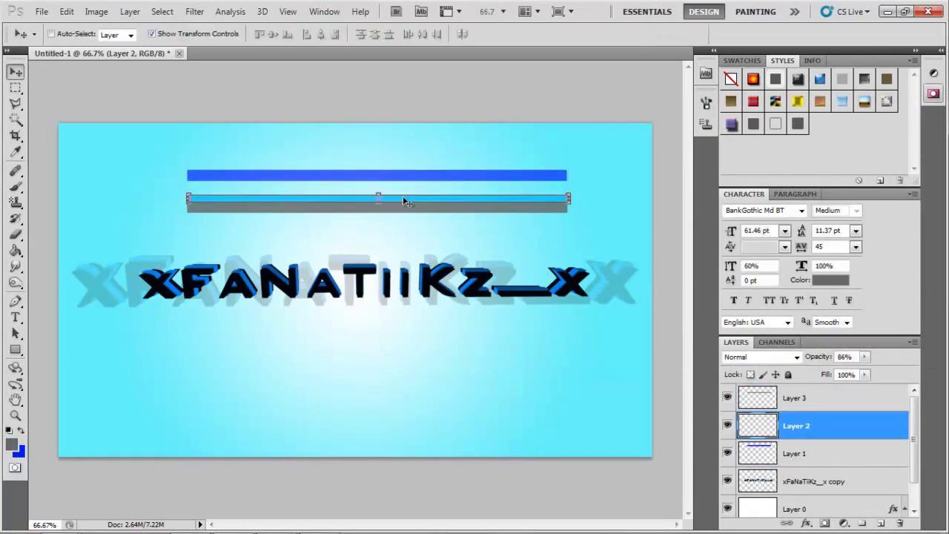
pyautogui.hotkey('ctrl', '1')
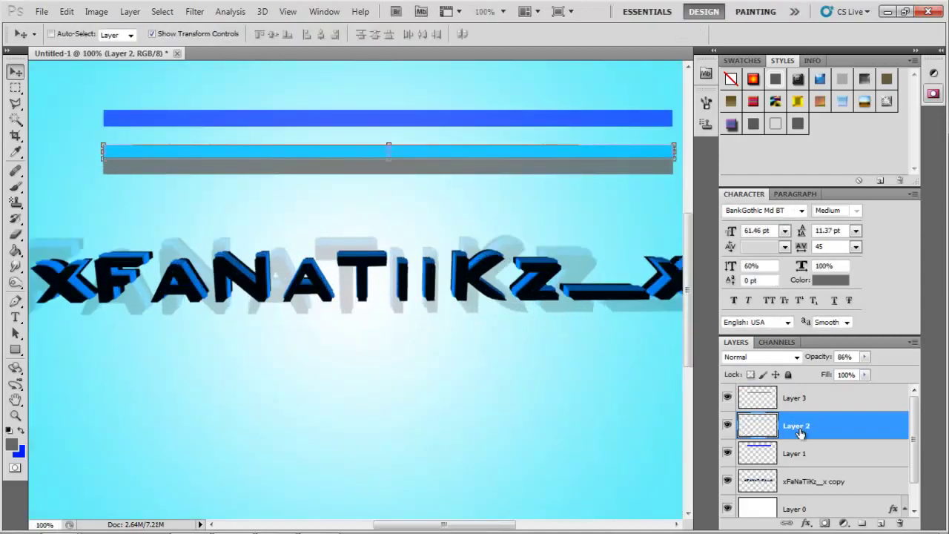
pyautogui.hotkey('ctrl', 'e')
pyautogui.rightClick(800, 398)
pyautogui.press('Escape')
pyautogui.hotkey('ctrl', 'z')
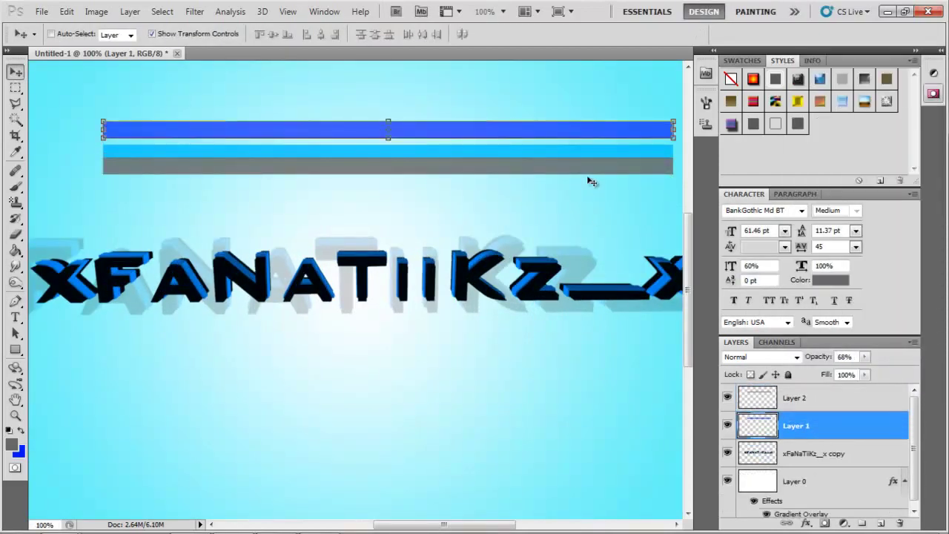
# Step: Reposition the merged light-blue and grey stripe across the text
pyautogui.click(787, 398)
pyautogui.hotkey('ctrl', '-')
pyautogui.hotkey('ctrl', 't')
pyautogui.moveTo(575, 239)
pyautogui.mouseDown()
pyautogui.moveTo(546, 325)
pyautogui.moveTo(562, 186)
pyautogui.mouseUp()
pyautogui.press('Return')
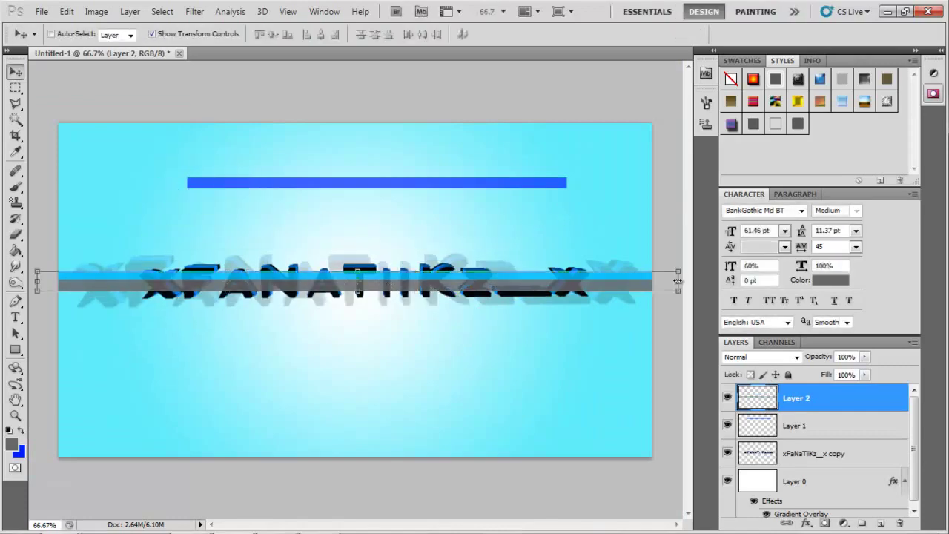
# Step: Move the light-blue and grey stripe behind the text and change its blend mode
pyautogui.click(797, 356)
pyautogui.moveTo(798, 398); pyautogui.dragTo(795, 477)
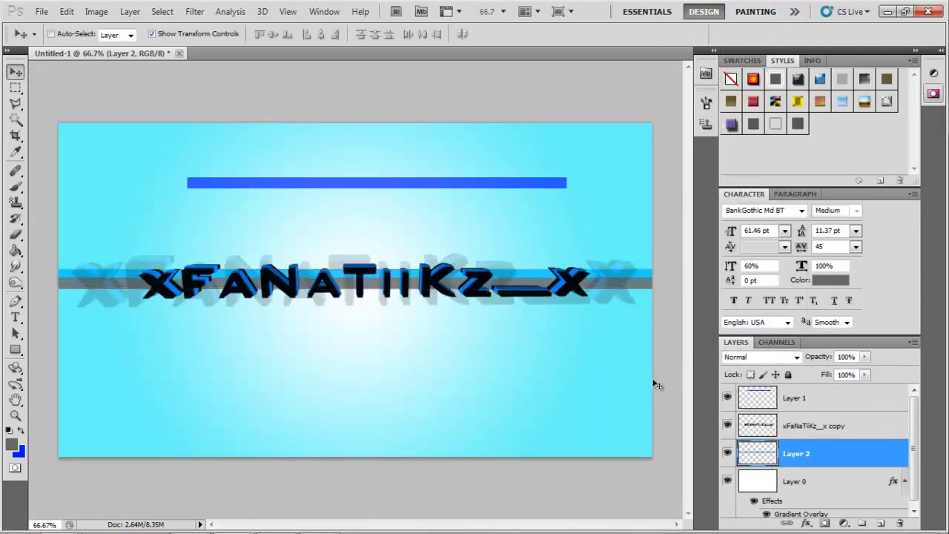
pyautogui.click(779, 357)
pyautogui.click(775, 334)
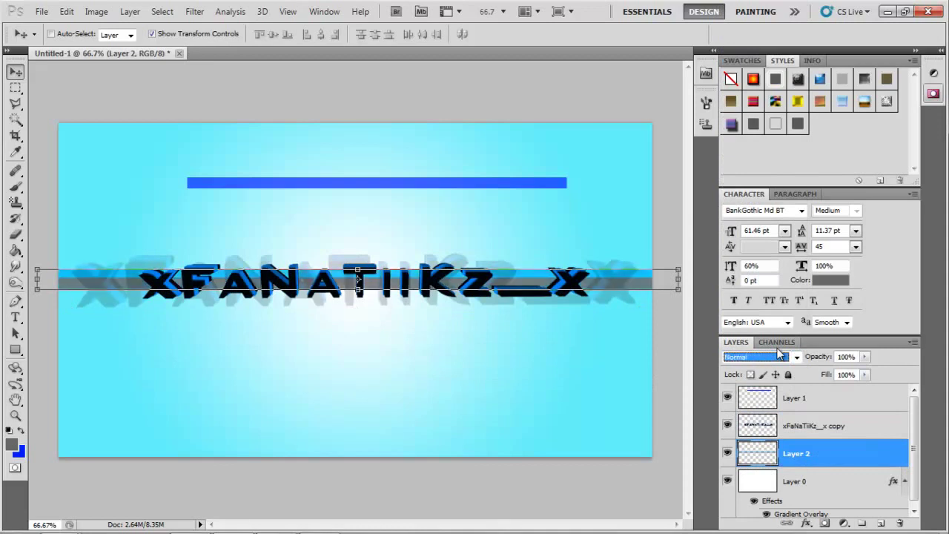
# Step: Move the dark-blue bar below the text, stretch it across the canvas, and merge the stripe layers
pyautogui.click(801, 398)
pyautogui.moveTo(504, 219); pyautogui.dragTo(496, 231)
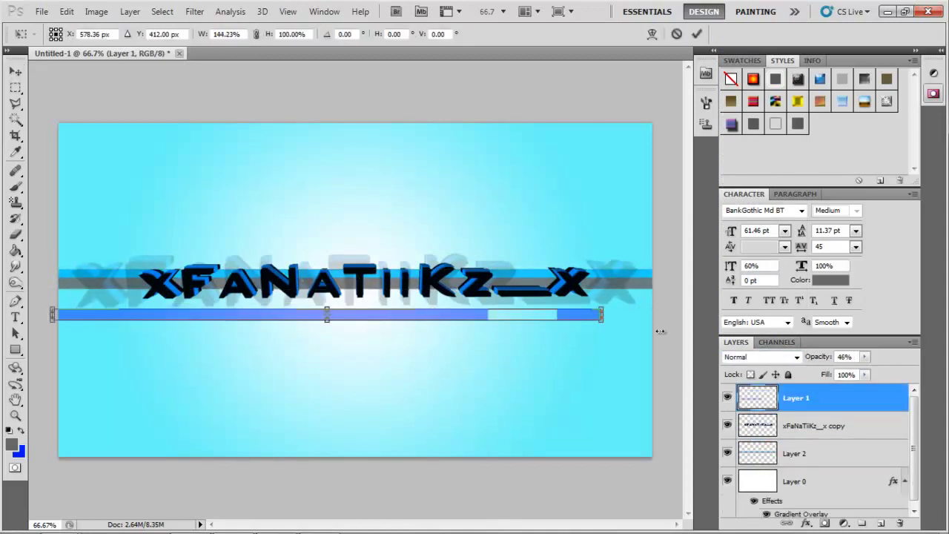
pyautogui.press('Return')
pyautogui.moveTo(660, 331)
pyautogui.mouseDown()
pyautogui.moveTo(636, 352)
pyautogui.moveTo(636, 339)
pyautogui.mouseUp()
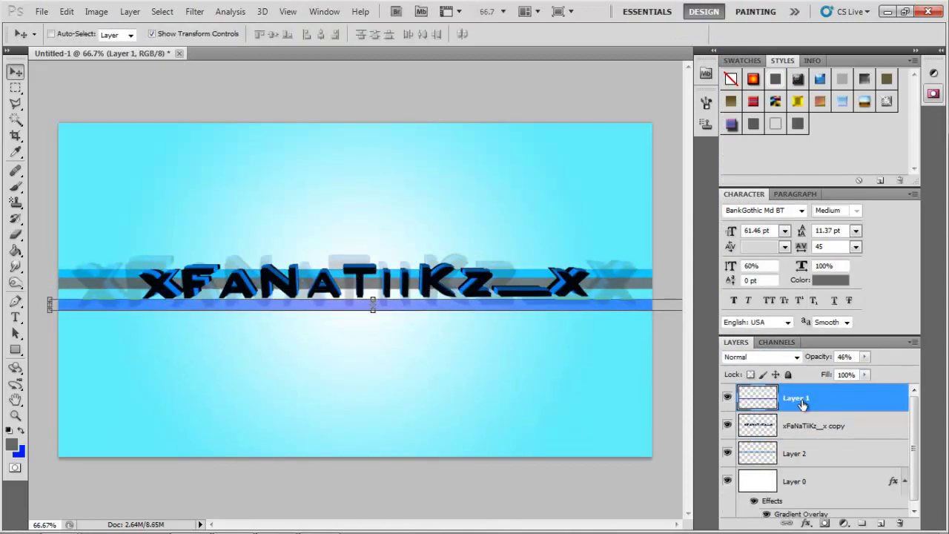
pyautogui.moveTo(801, 401); pyautogui.dragTo(802, 439)
pyautogui.hotkey('ctrl', 'e')
# Step: Place the Acrez5 flare from My graphic pack/OpticalFlares and blend it in Screen mode
pyautogui.press('super+e')
pyautogui.scroll(-5, 308, 313)
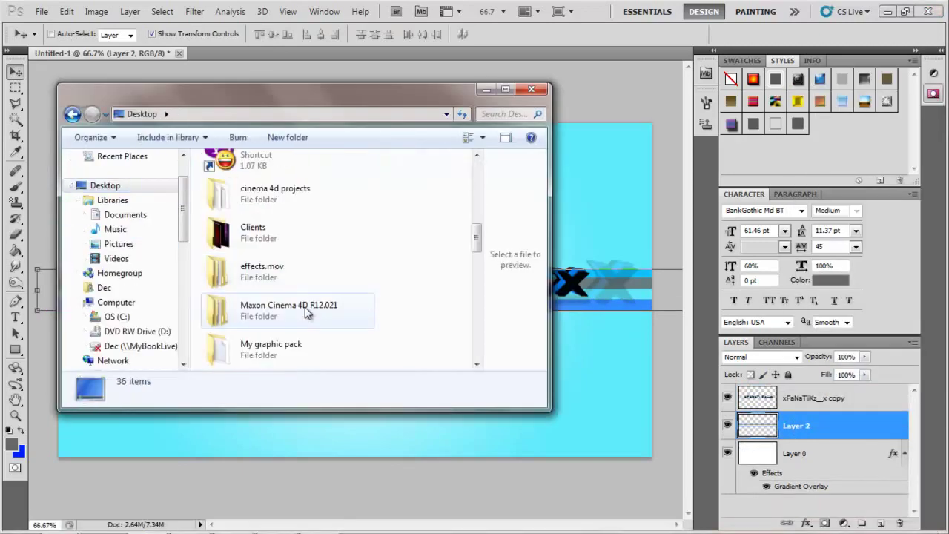
pyautogui.doubleClick(273, 346)
pyautogui.doubleClick(241, 292)
pyautogui.click(233, 230)
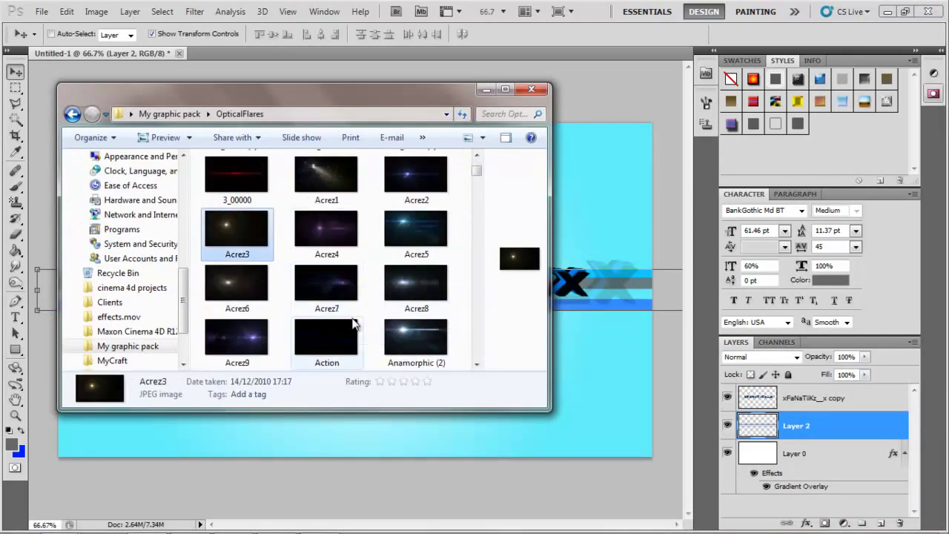
pyautogui.moveTo(233, 297); pyautogui.dragTo(608, 297)
pyautogui.click(764, 357)
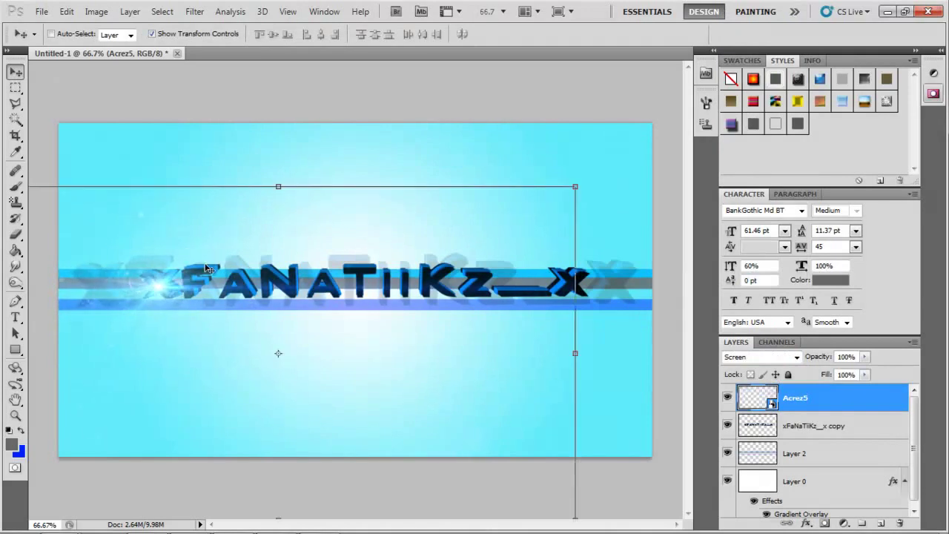
# Step: Shrink the flare onto the text's left end and set a 141 px eraser brush
pyautogui.hotkey('ctrl', 't')
pyautogui.moveTo(207, 268); pyautogui.dragTo(310, 289)
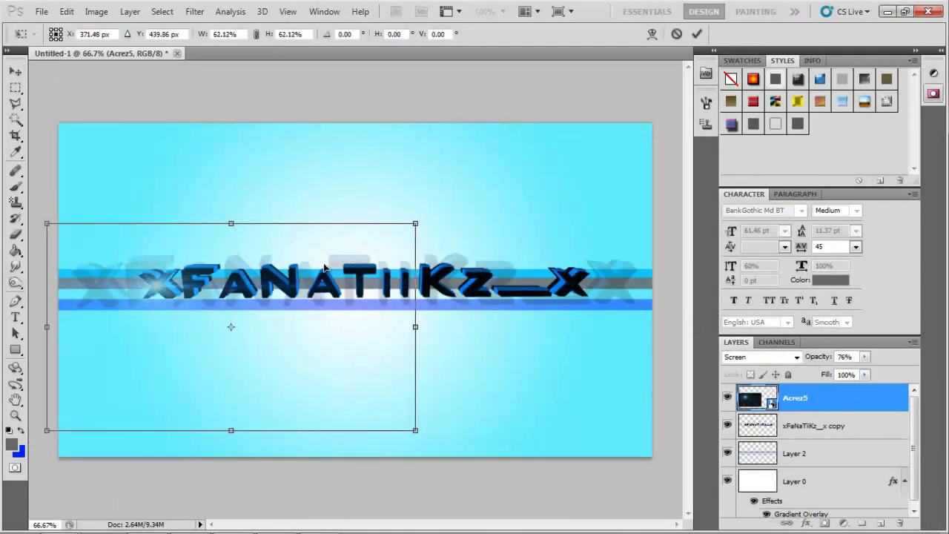
pyautogui.press('Return')
pyautogui.press('e')
pyautogui.rightClick(839, 398)
pyautogui.click(815, 173)
pyautogui.click(72, 35)
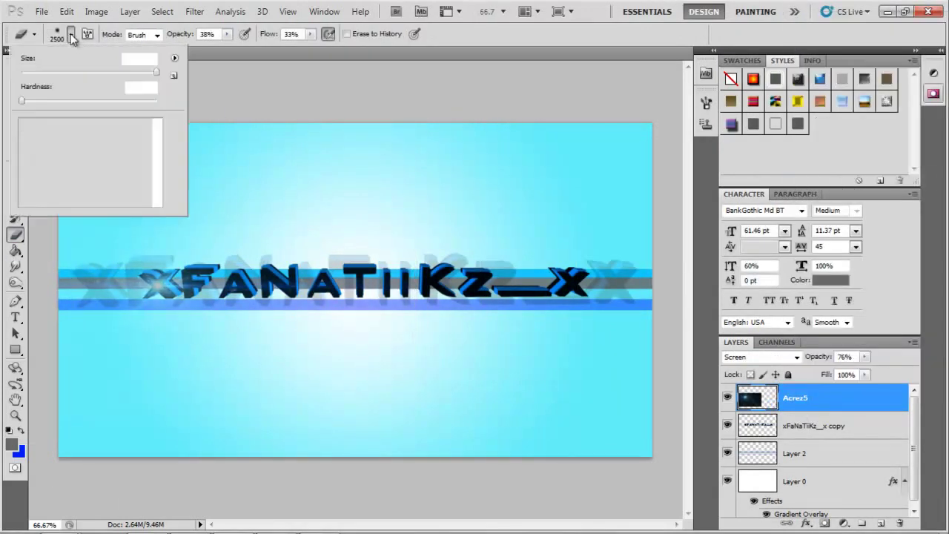
pyautogui.write('141')
pyautogui.press('Return')
# Step: Duplicate the flare to the text's right end and merge both flares into one layer
pyautogui.hotkey('ctrl', 'j')
pyautogui.hotkey('ctrl', 'e')
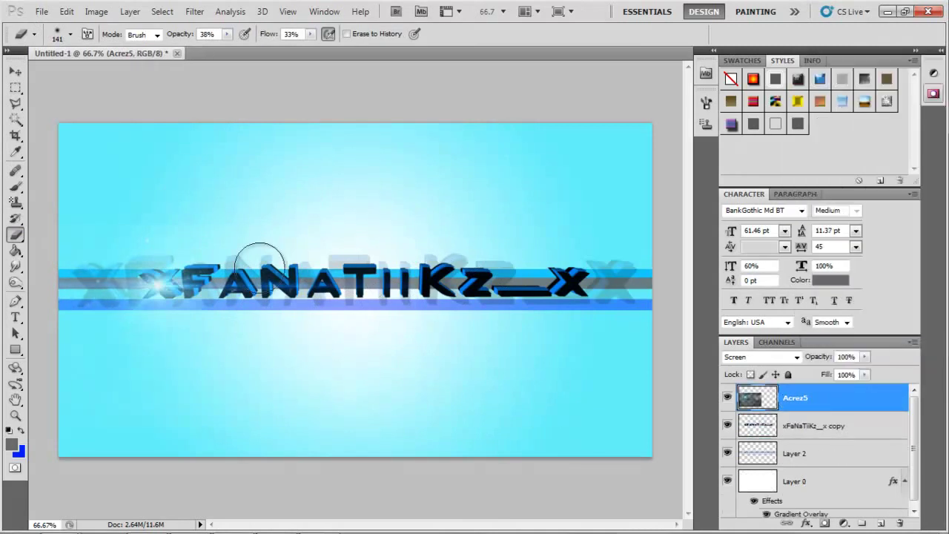
pyautogui.hotkey('ctrl', 'j')
pyautogui.moveTo(215, 282); pyautogui.dragTo(634, 282)
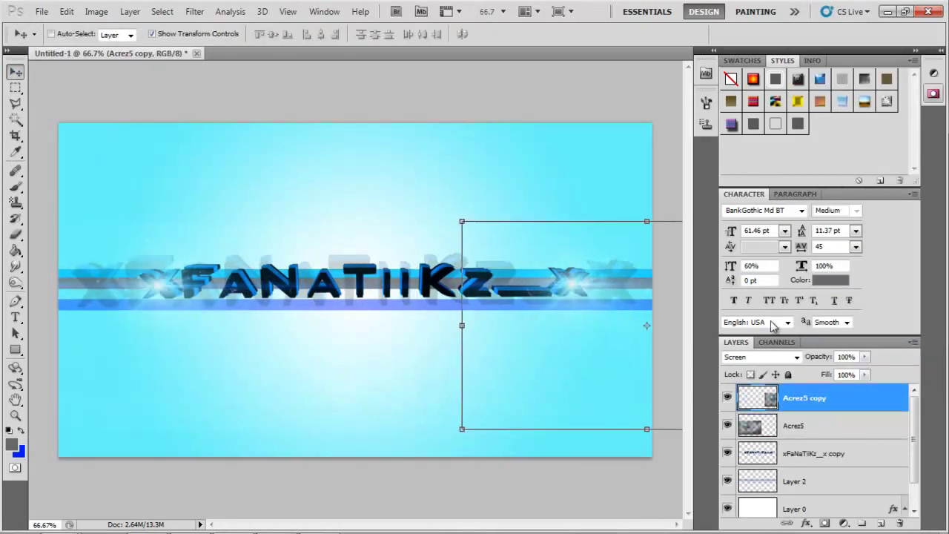
pyautogui.hotkey('alt', '[')
pyautogui.click(752, 408)
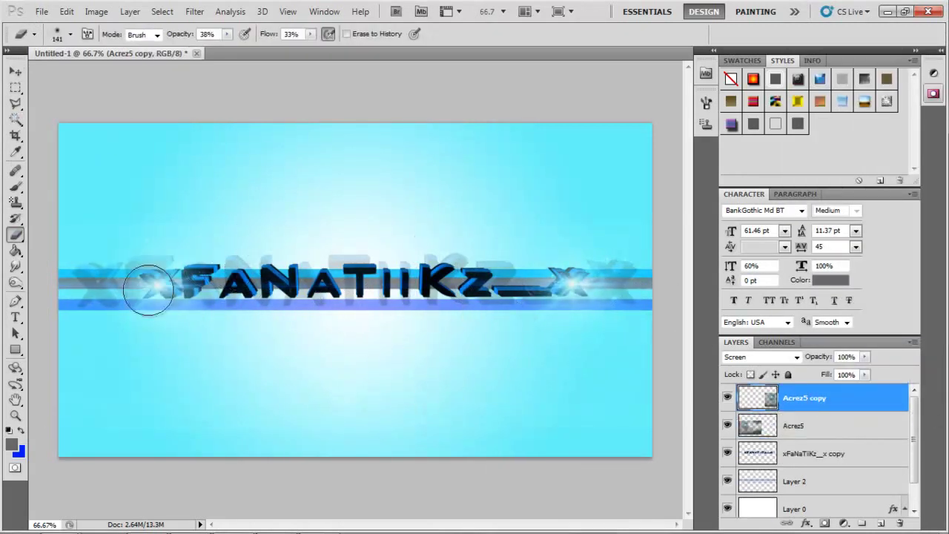
pyautogui.hotkey('ctrl', 'e')
# Step: Select the text layer and open the graphic pack's Renders folder
pyautogui.click(794, 454)
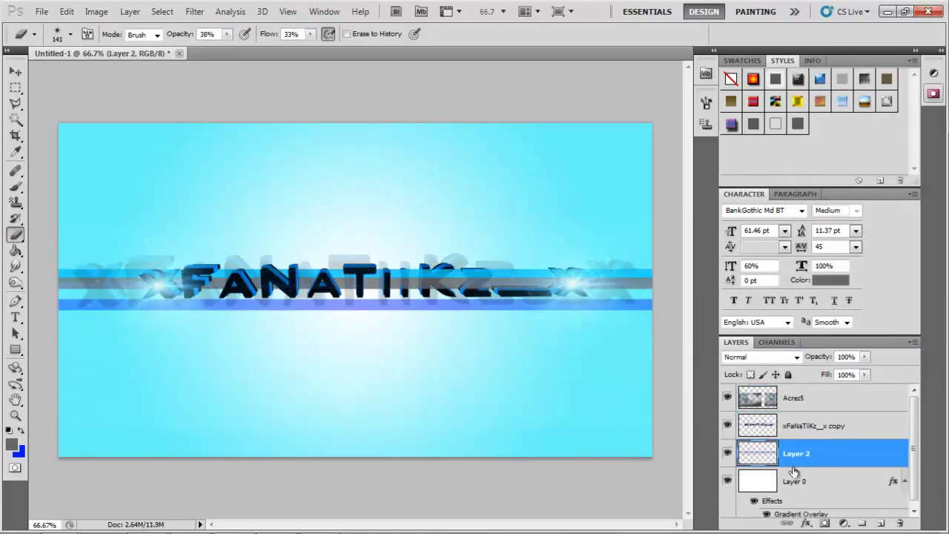
pyautogui.hotkey('alt', ']')
pyautogui.hotkey('alt', 'Tab')
pyautogui.press('BackSpace')
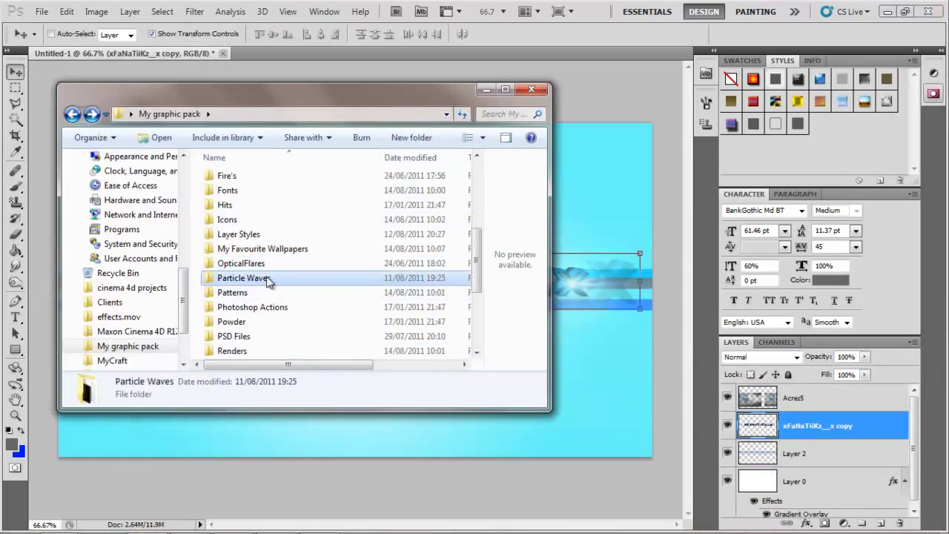
pyautogui.scroll(-1, 261, 301)
pyautogui.doubleClick(254, 292)
# Step: Preview the render thumbnails with the preview pane and drag the chosen render into the banner
pyautogui.scroll(-5, 310, 273)
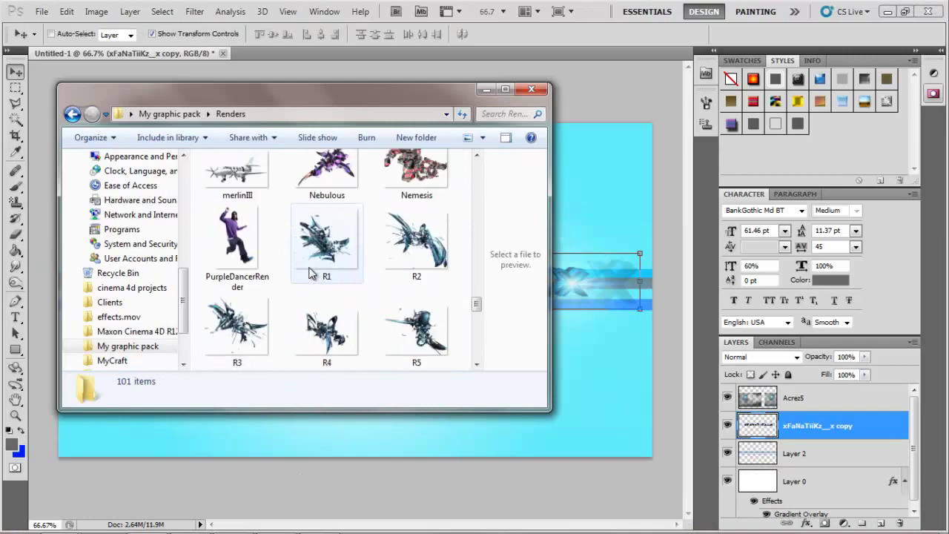
pyautogui.scroll(-5, 310, 273)
pyautogui.scroll(5, 310, 273)
pyautogui.click(310, 273)
pyautogui.hotkey('alt', 'p')
pyautogui.scroll(-5, 276, 266)
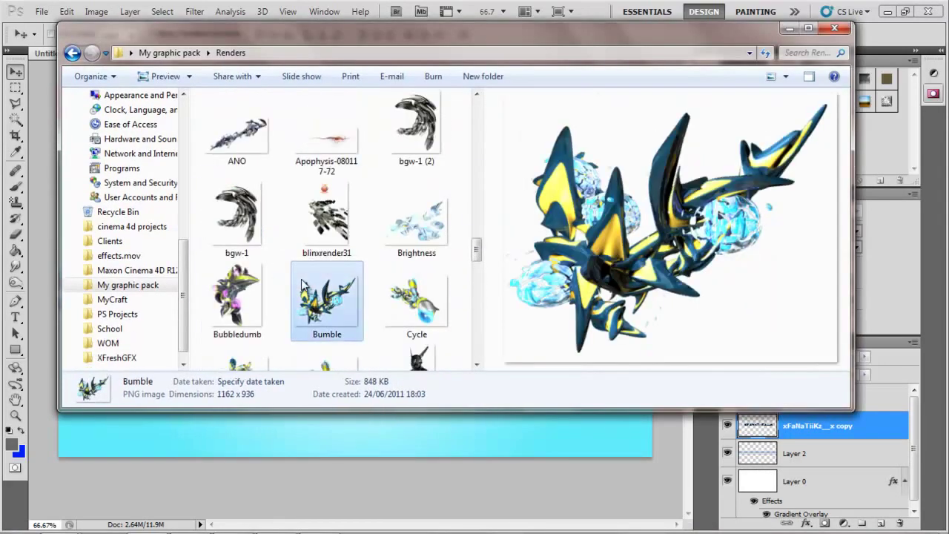
pyautogui.scroll(3, 276, 265)
pyautogui.scroll(-3, 276, 265)
pyautogui.scroll(-3, 276, 266)
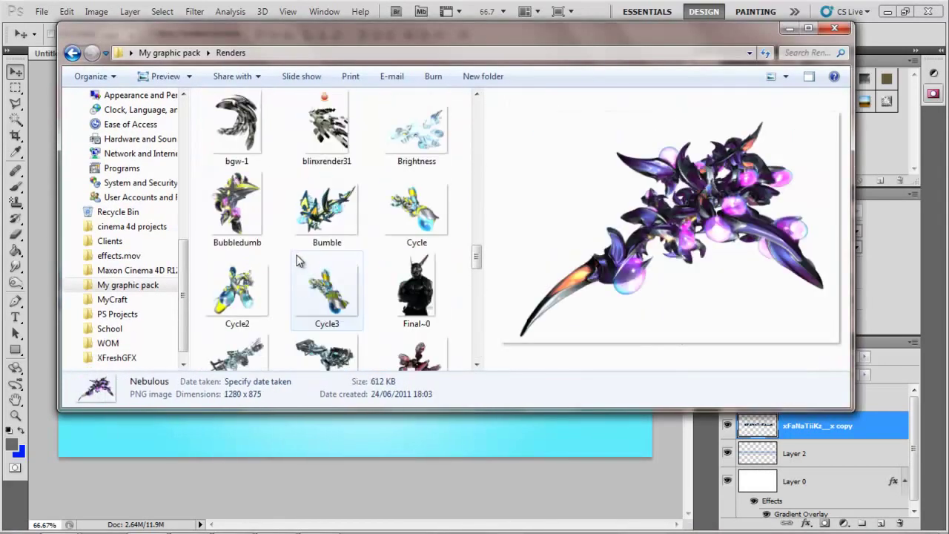
pyautogui.moveTo(319, 330); pyautogui.dragTo(356, 351)
# Step: Place render 33, scale it down and rotate it 45 degrees
pyautogui.rightClick(816, 425)
pyautogui.press('Escape')
pyautogui.moveTo(460, 245); pyautogui.dragTo(475, 185)
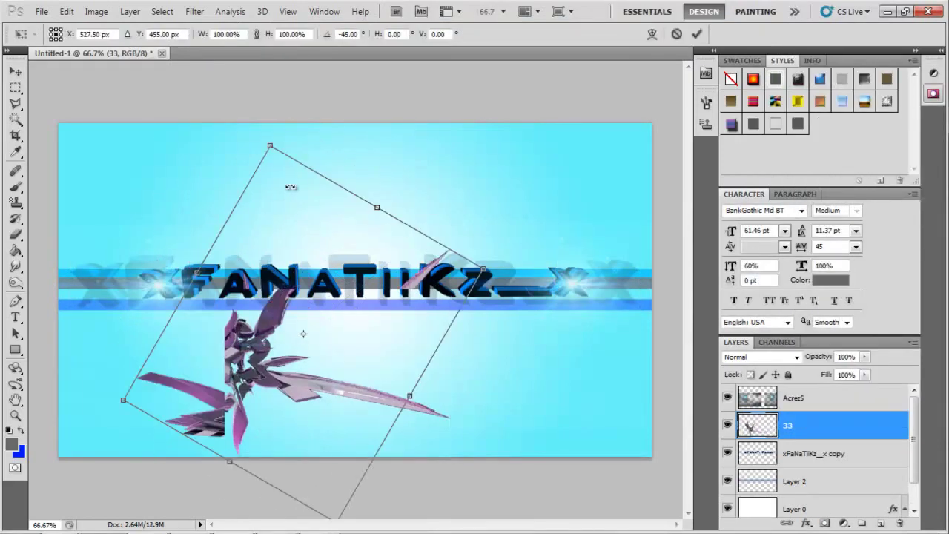
pyautogui.press('Return')
pyautogui.moveTo(304, 334)
pyautogui.mouseDown()
pyautogui.moveTo(251, 268)
pyautogui.moveTo(493, 268)
pyautogui.moveTo(171, 260)
pyautogui.mouseUp()
# Step: Duplicate render 33, flip the copy horizontally to the other side, and merge it down
pyautogui.hotkey('ctrl', 'j')
pyautogui.click(66, 11)
pyautogui.click(275, 432)
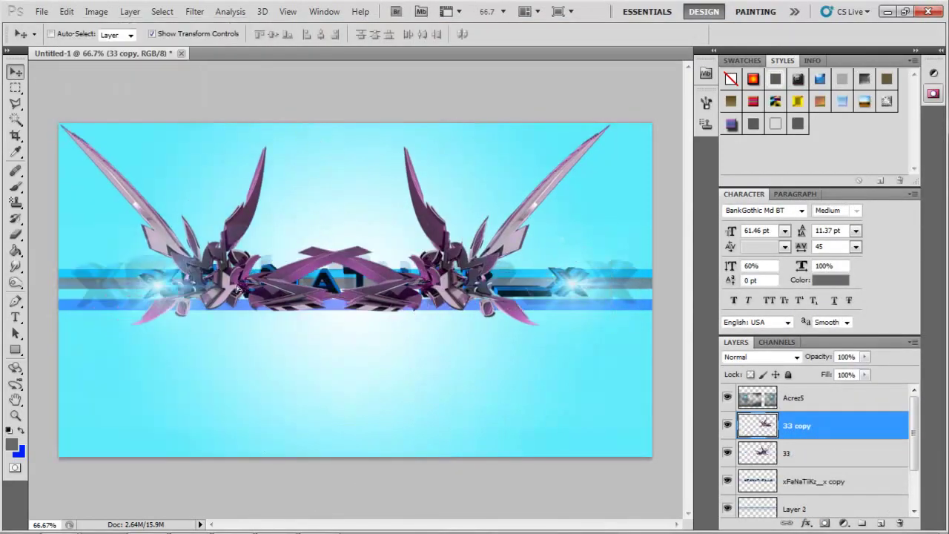
pyautogui.rightClick(816, 425)
pyautogui.click(830, 390)
# Step: Try Overlay blending on the merged render, then return it to Normal
pyautogui.hotkey('ctrl', 't')
pyautogui.click(757, 357)
pyautogui.click(736, 173)
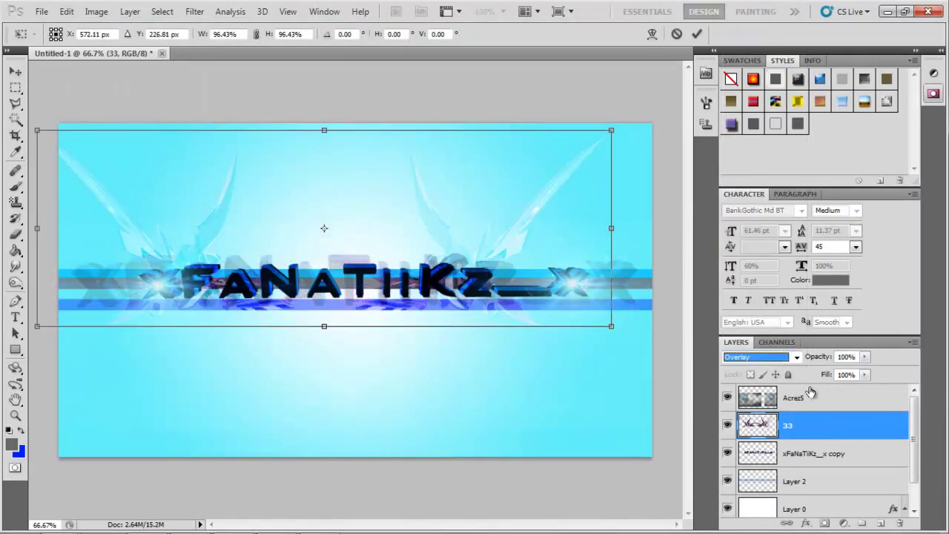
pyautogui.click(756, 357)
pyautogui.click(737, 6)
# Step: Move layer 33 below Layer 2 and keep only layer 33 selected
pyautogui.moveTo(804, 428); pyautogui.dragTo(786, 480)
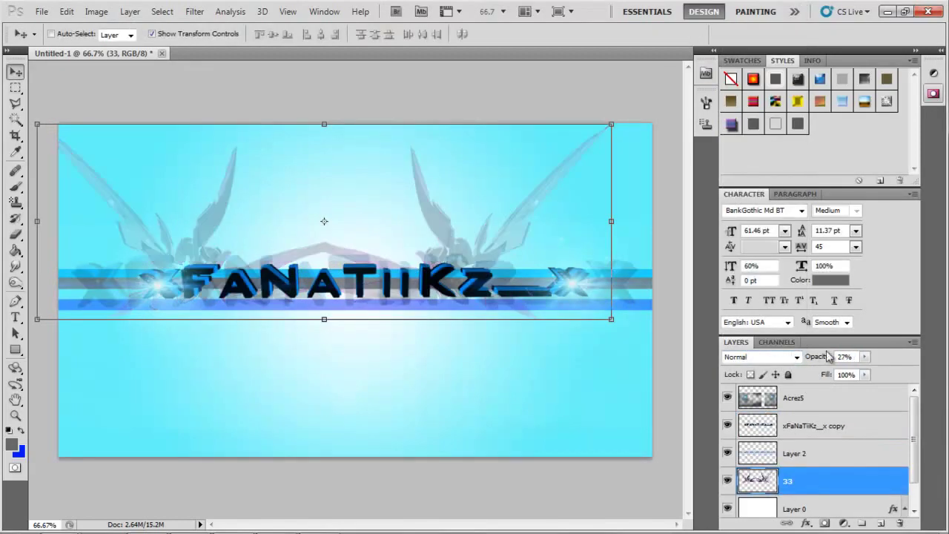
pyautogui.click(782, 404)
pyautogui.keyDown('shift'); pyautogui.click(788, 481); pyautogui.keyUp('shift')
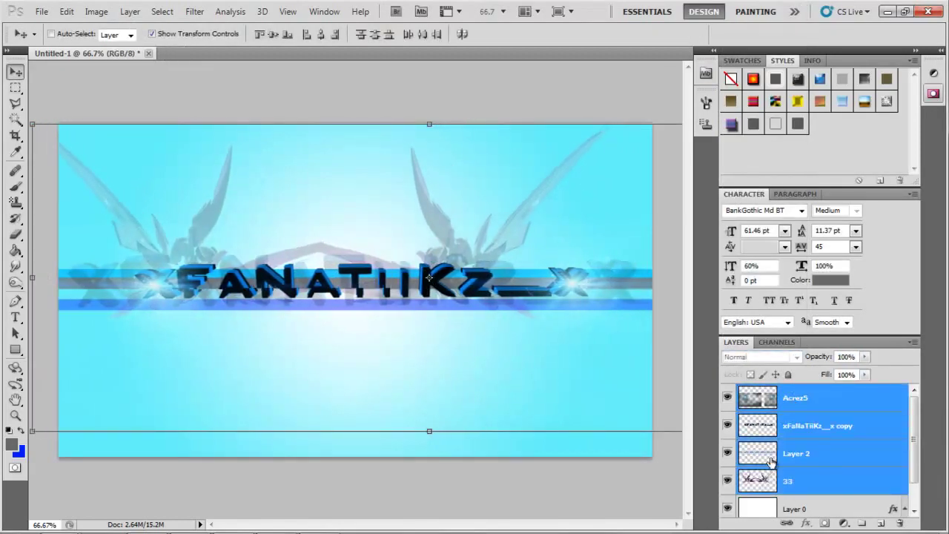
pyautogui.click(803, 486)
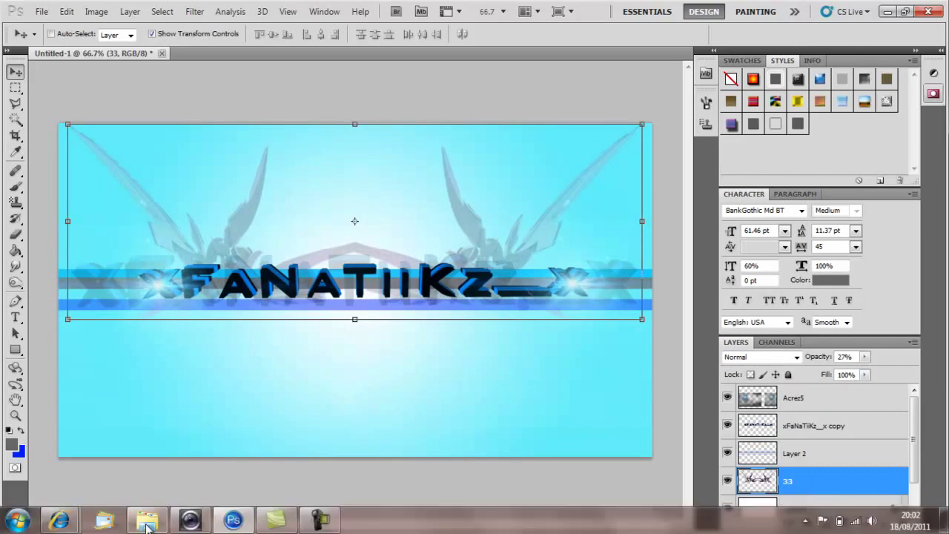
# Step: Place the creature render and try deleting the area around the title band
pyautogui.click(104, 520)
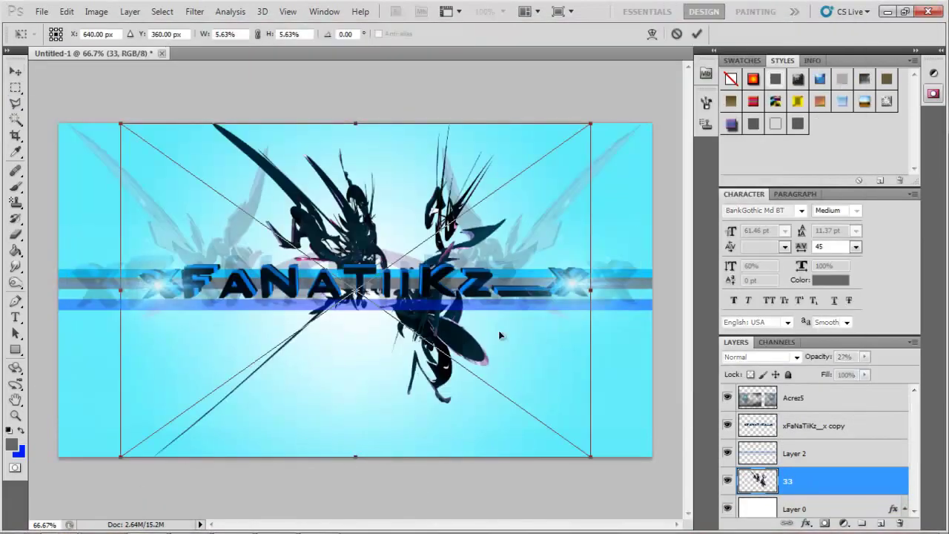
pyautogui.press('Return')
pyautogui.press('m')
pyautogui.moveTo(115, 134); pyautogui.dragTo(614, 328)
pyautogui.press('Delete')
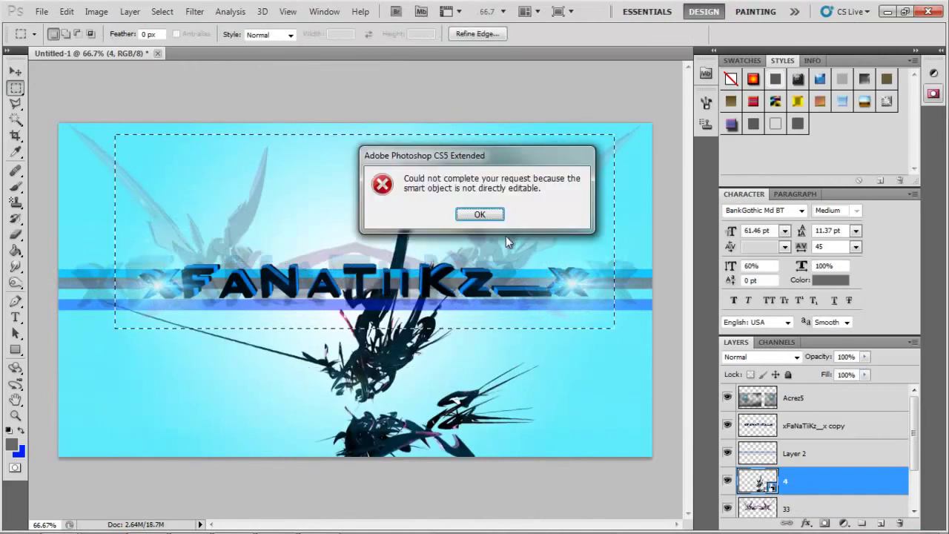
pyautogui.click(475, 212)
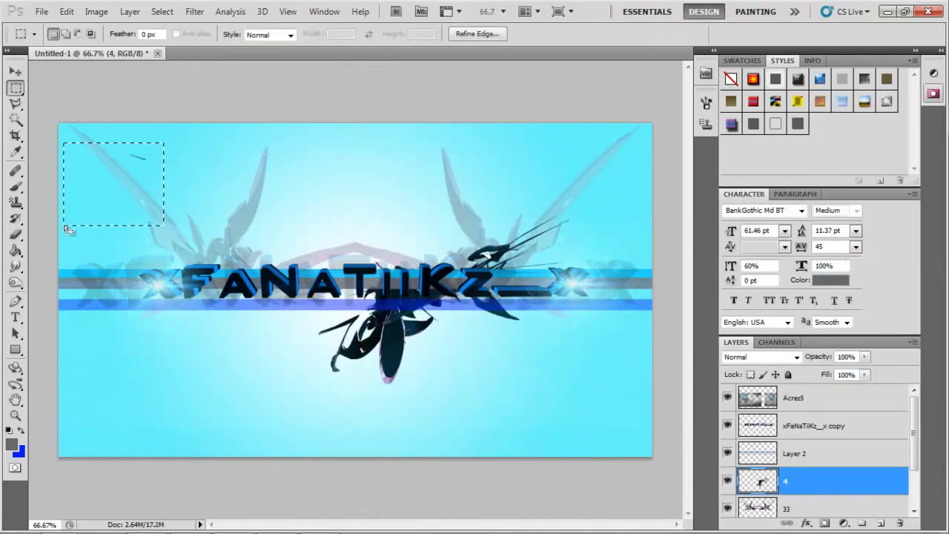
# Step: Rotate the creature render, move it above the title, and fade it to 22% opacity
pyautogui.hotkey('ctrl', 't')
pyautogui.moveTo(239, 440); pyautogui.dragTo(435, 228)
pyautogui.press('Return')
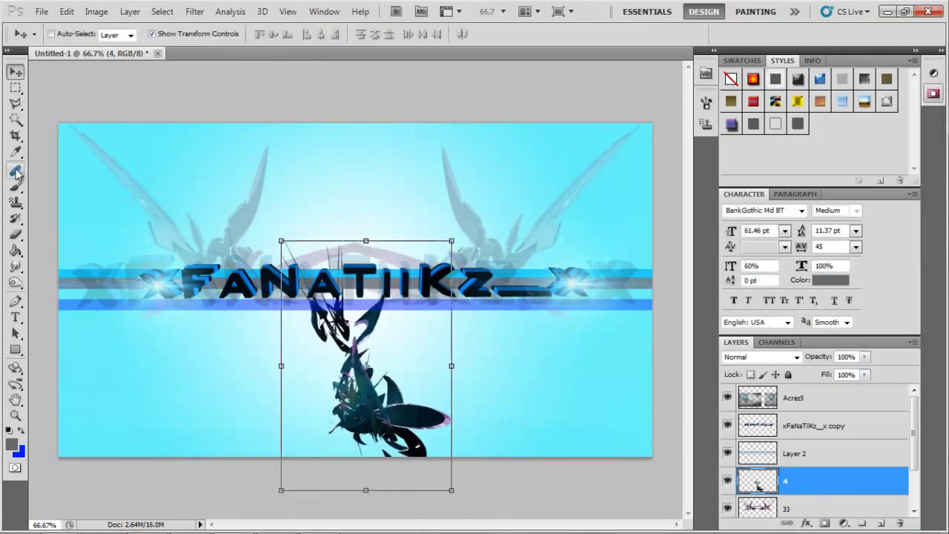
pyautogui.click(17, 74)
pyautogui.press('m')
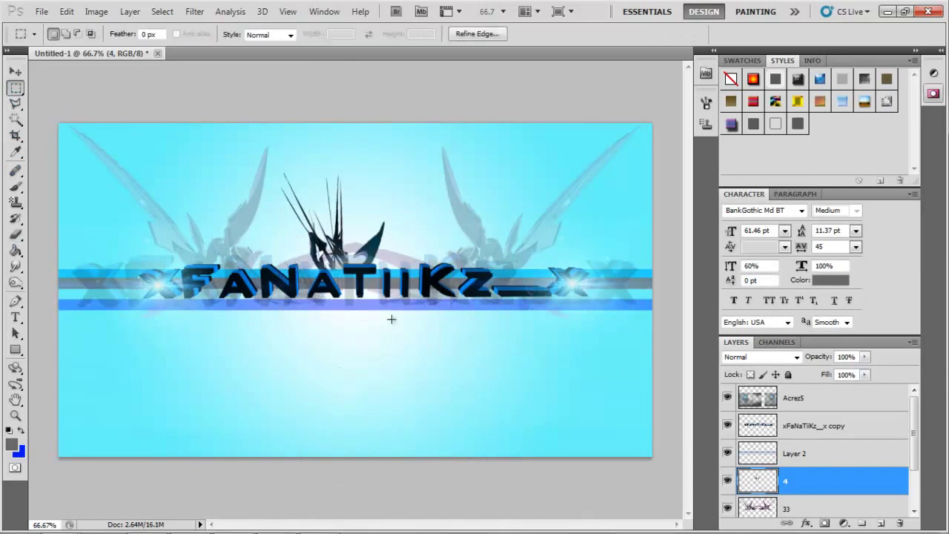
pyautogui.moveTo(818, 357); pyautogui.dragTo(760, 362)
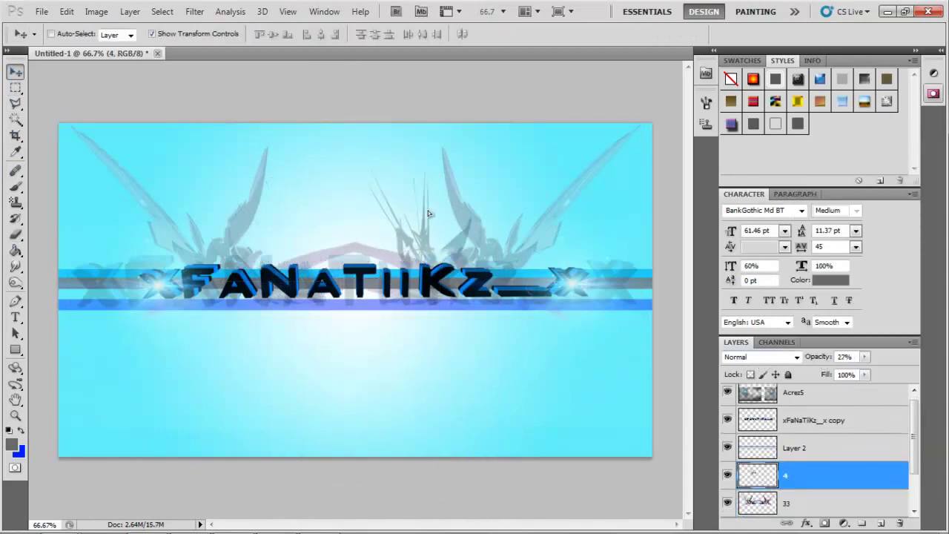
# Step: Duplicate the creature layer, flip the copy horizontally, and merge it down
pyautogui.click(67, 11)
pyautogui.click(323, 244)
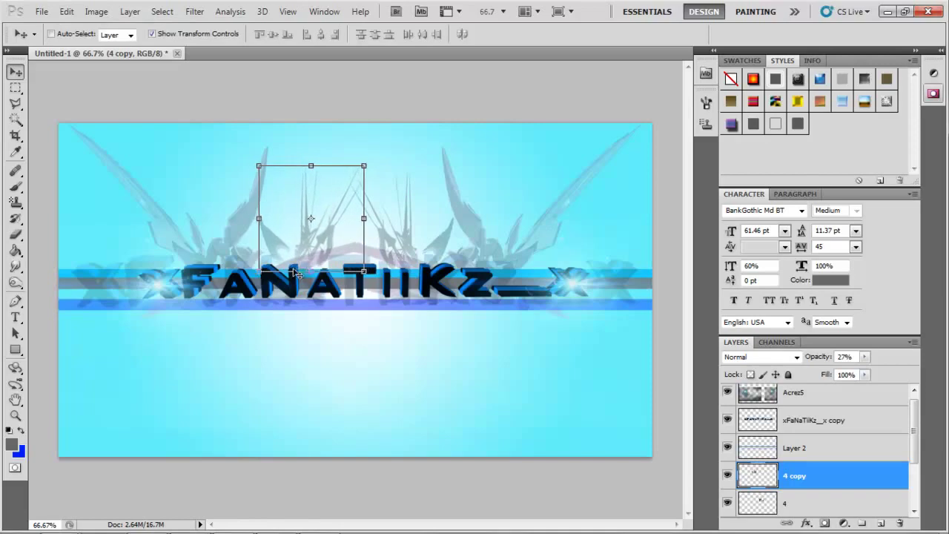
pyautogui.rightClick(813, 478)
pyautogui.click(790, 430)
# Step: Add a new layer for lightning and choose the 346 and 340 lightning brushes
pyautogui.click(16, 169)
pyautogui.rightClick(94, 156)
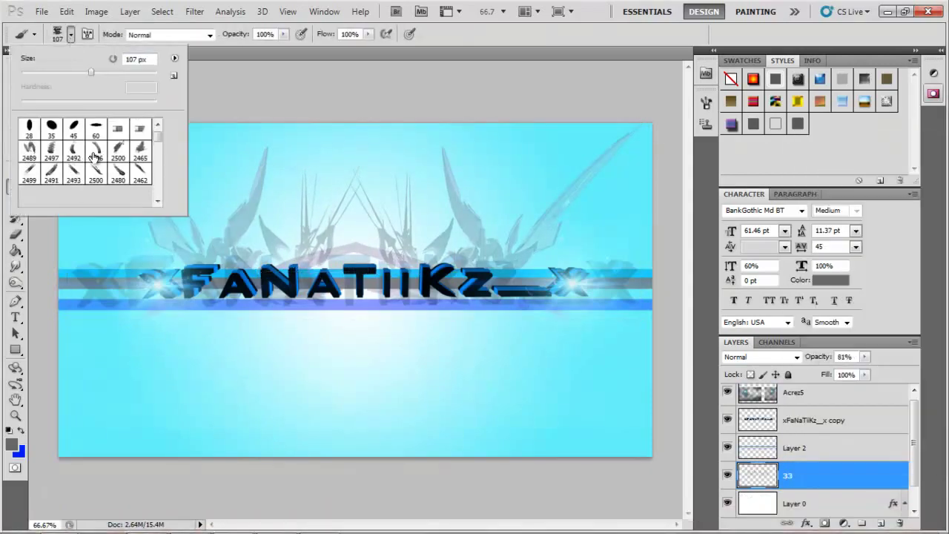
pyautogui.doubleClick(51, 174)
pyautogui.hotkey('ctrl', 'shift', 'alt', 'n')
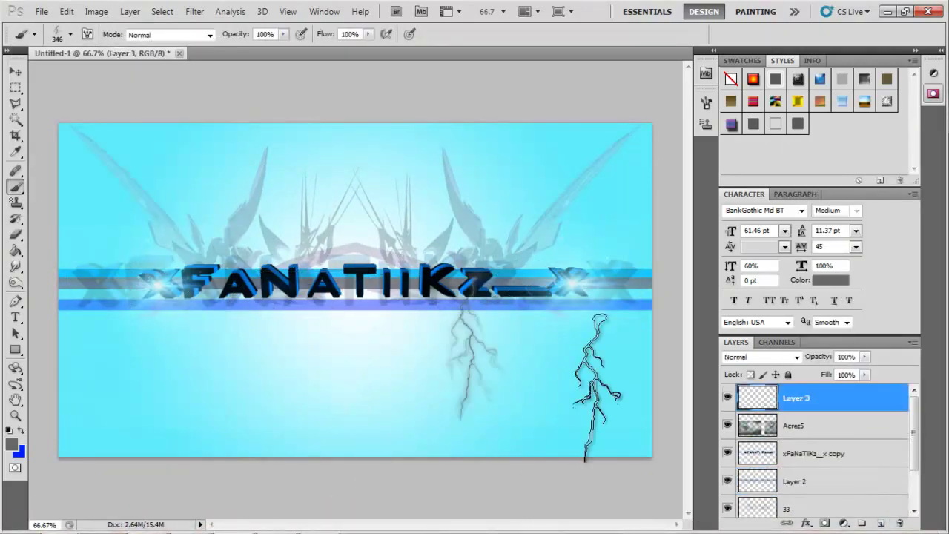
pyautogui.click(69, 35)
pyautogui.doubleClick(51, 149)
pyautogui.click(71, 35)
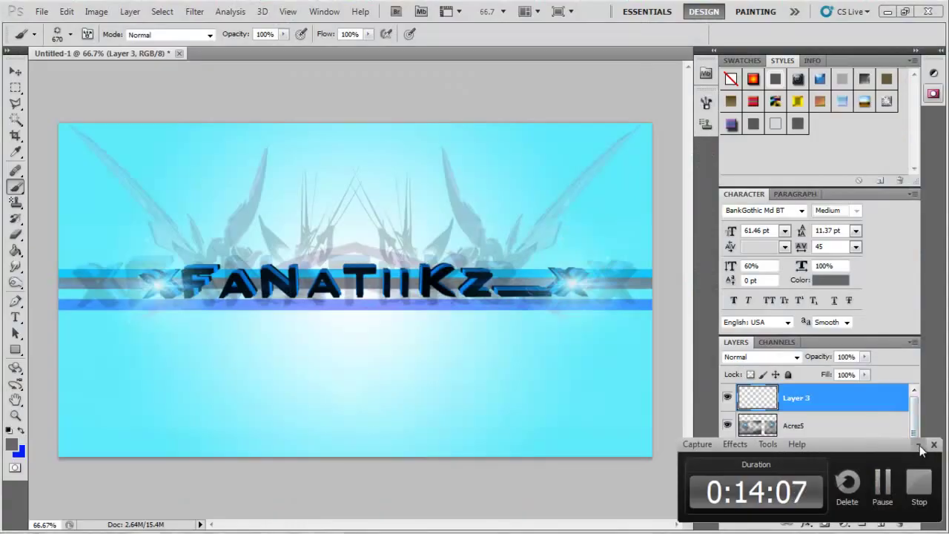
pyautogui.click(351, 341)
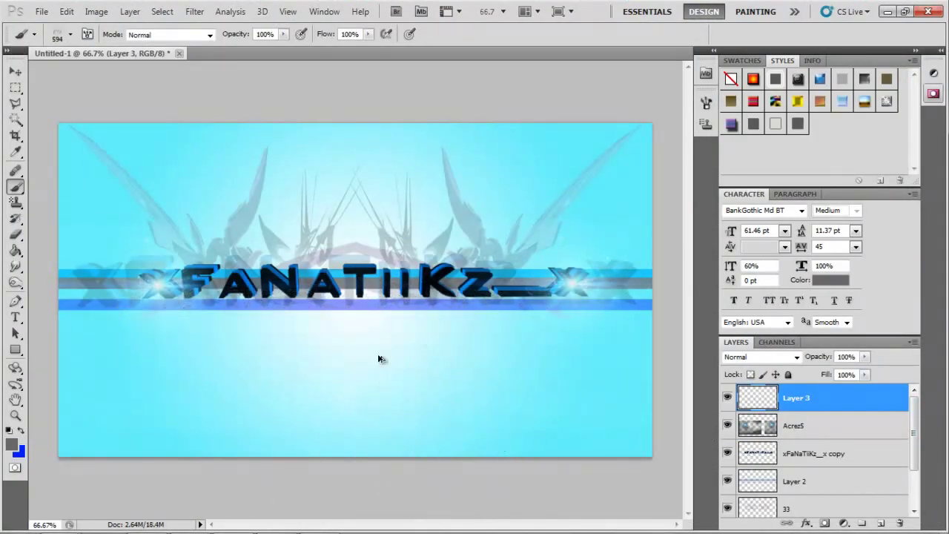
# Step: Stamp lightning bolts below the title and stretch them toward the bottom edge
pyautogui.click(71, 35)
pyautogui.scroll(-1, 69, 147)
pyautogui.doubleClick(69, 147)
pyautogui.click(71, 35)
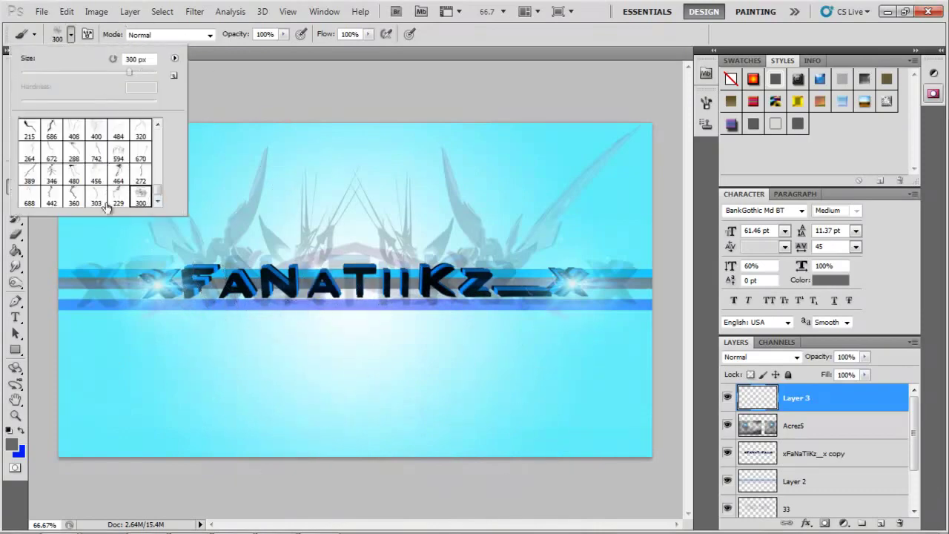
pyautogui.doubleClick(111, 194)
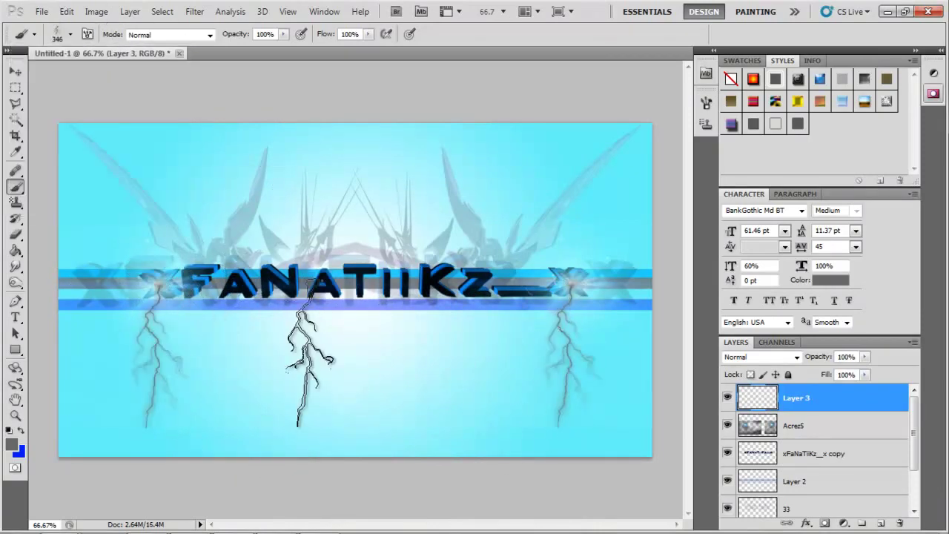
pyautogui.moveTo(364, 380); pyautogui.dragTo(365, 517)
pyautogui.press('Return')
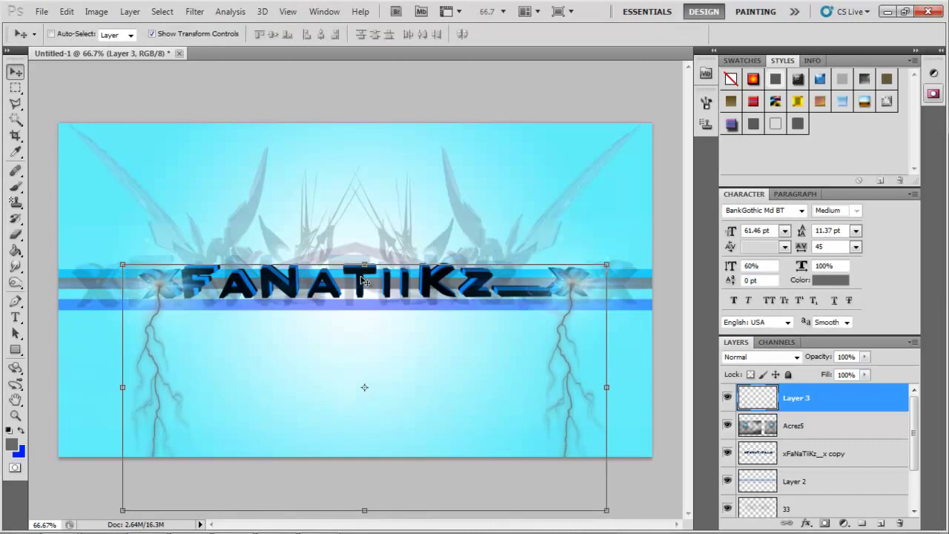
# Step: Stamp lightning bolts below the title centre and on the banner's left side
pyautogui.click(96, 11)
pyautogui.click(329, 123)
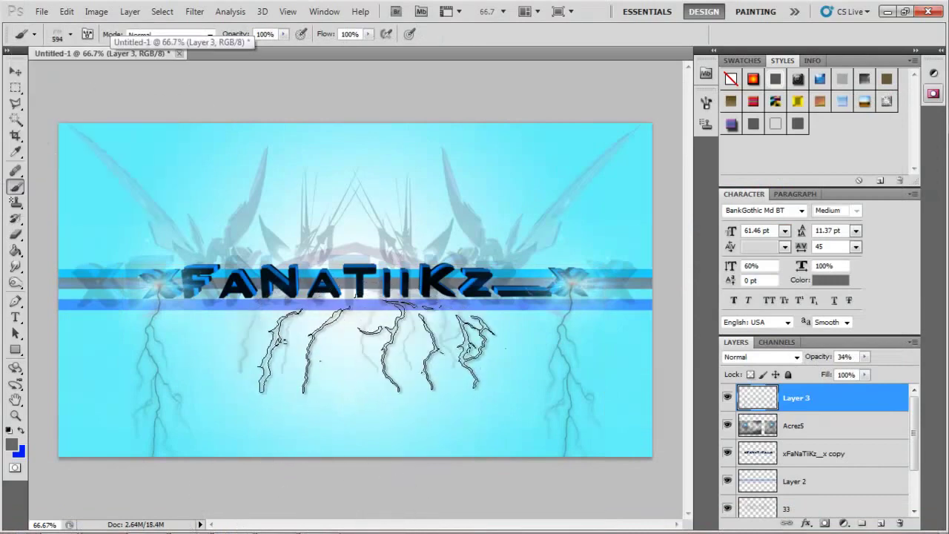
pyautogui.click(352, 337)
pyautogui.hotkey('alt', 'f')
pyautogui.click(259, 83)
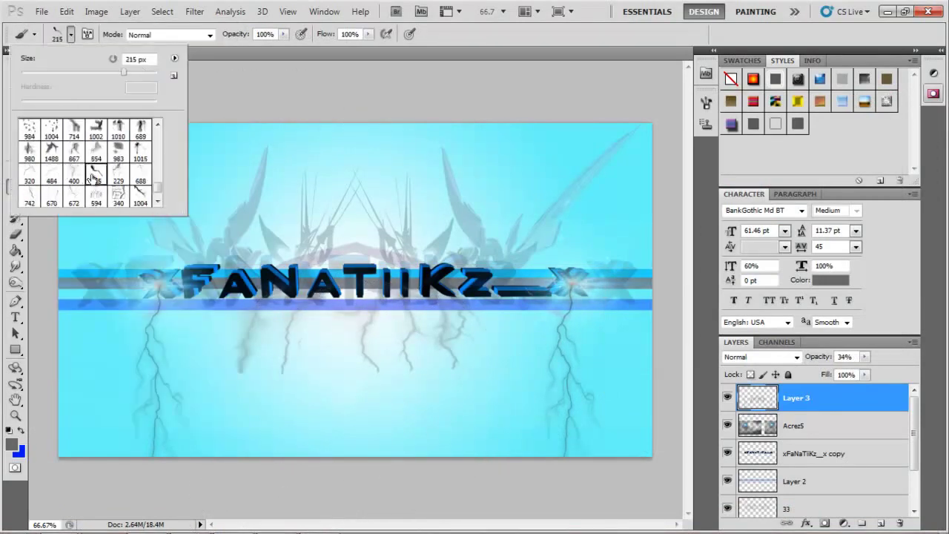
pyautogui.click(159, 289)
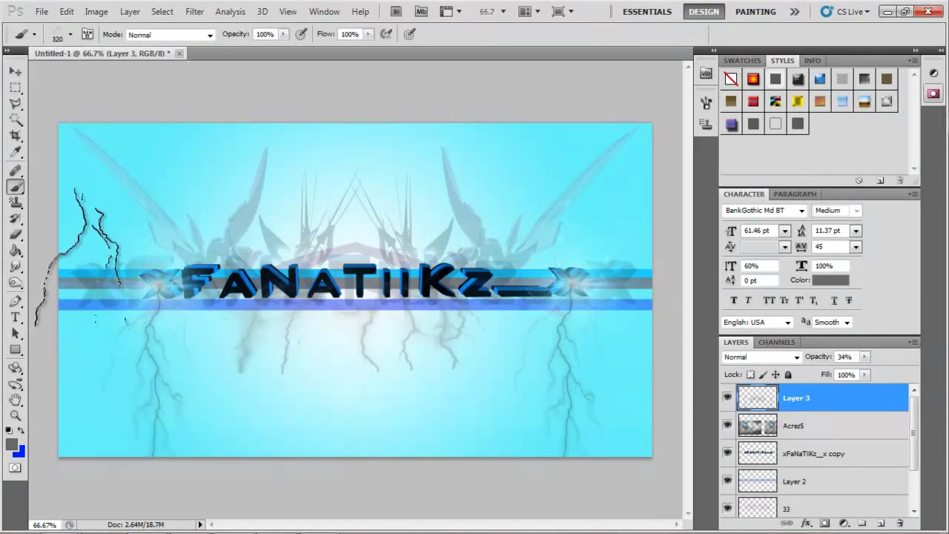
# Step: Add lightning under the title's right end with the 389 px and 360 px brushes
pyautogui.click(70, 34)
pyautogui.doubleClick(33, 190)
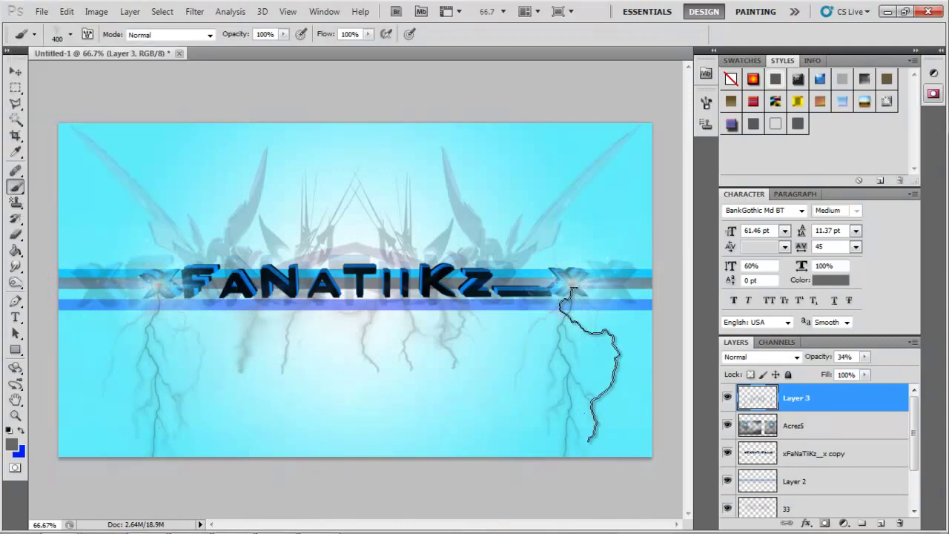
pyautogui.click(71, 34)
pyautogui.click(71, 35)
pyautogui.doubleClick(73, 196)
pyautogui.click(70, 34)
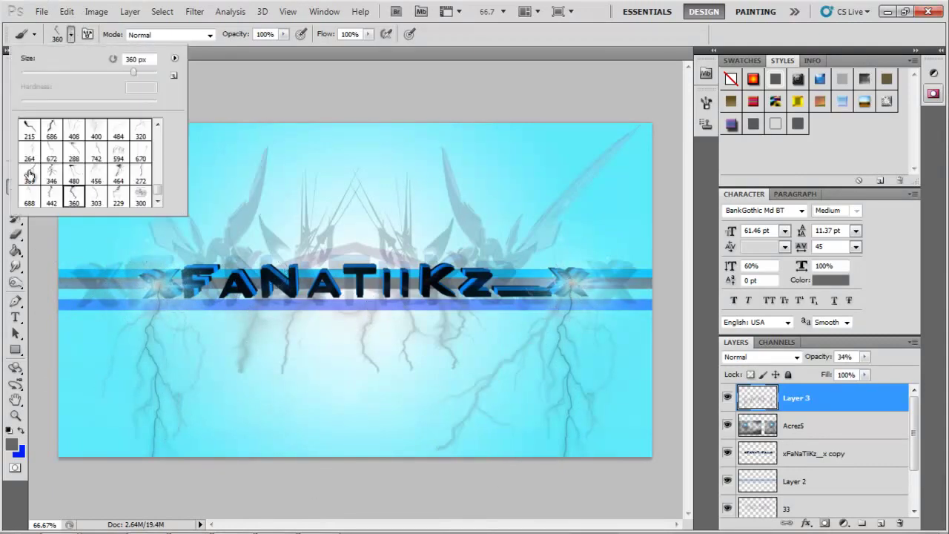
# Step: Colorize the lightning with Hue/Saturation and darken it to lightness -55
pyautogui.click(211, 49)
pyautogui.click(96, 11)
pyautogui.click(319, 117)
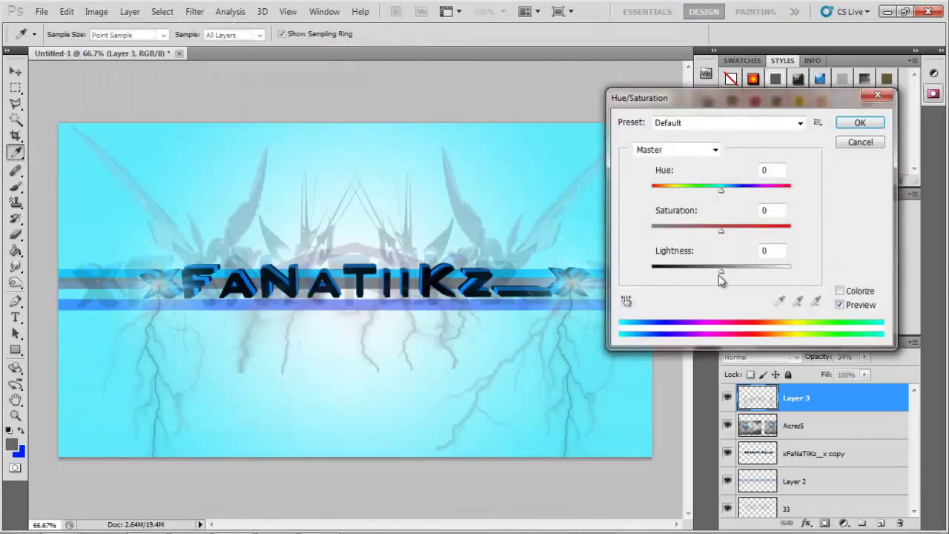
pyautogui.click(839, 290)
pyautogui.moveTo(721, 272); pyautogui.dragTo(662, 274)
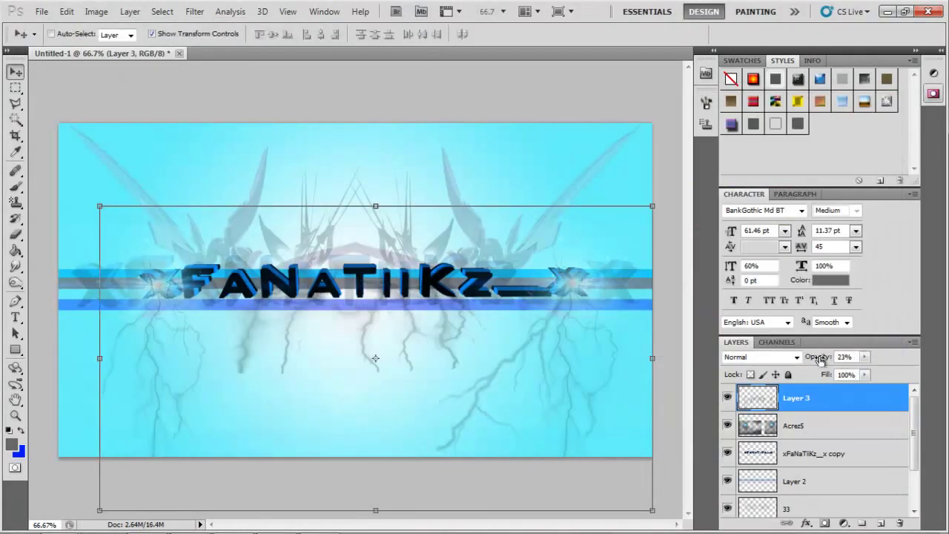
# Step: Draw rectangle bars across the banner's top and bottom edges
pyautogui.press('u')
pyautogui.moveTo(58, 440); pyautogui.dragTo(667, 456)
pyautogui.hotkey('ctrl', 'z')
pyautogui.hotkey('ctrl', 'shift', 'alt', 'n')
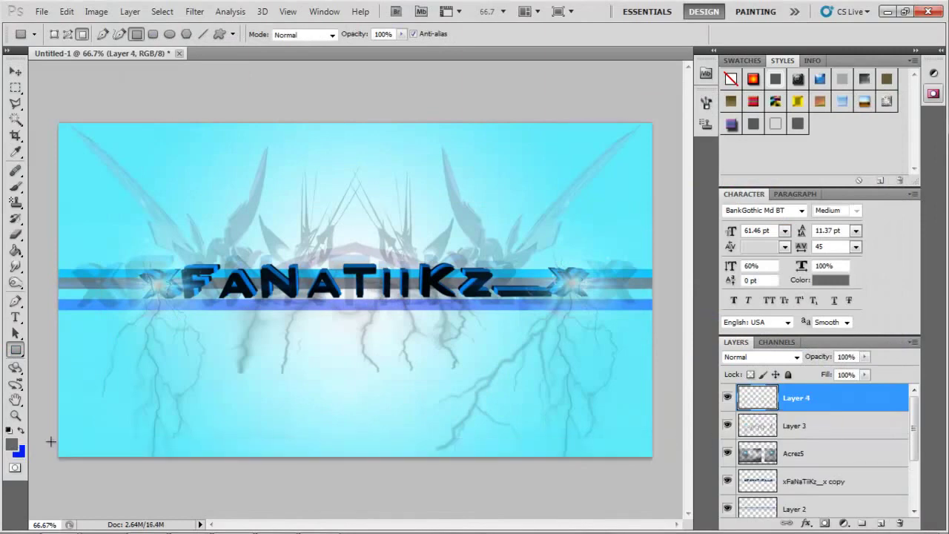
pyautogui.moveTo(46, 439); pyautogui.dragTo(662, 460)
pyautogui.moveTo(52, 122); pyautogui.dragTo(668, 141)
# Step: Give the bars a Color Overlay at 28% opacity, merge, and add a new empty layer
pyautogui.doubleClick(767, 399)
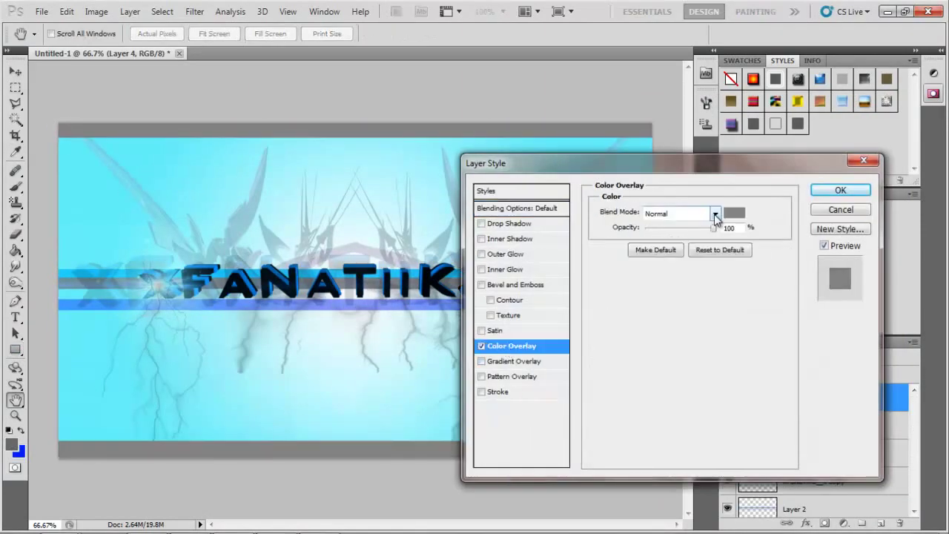
pyautogui.press('Return')
pyautogui.moveTo(823, 356); pyautogui.dragTo(805, 356)
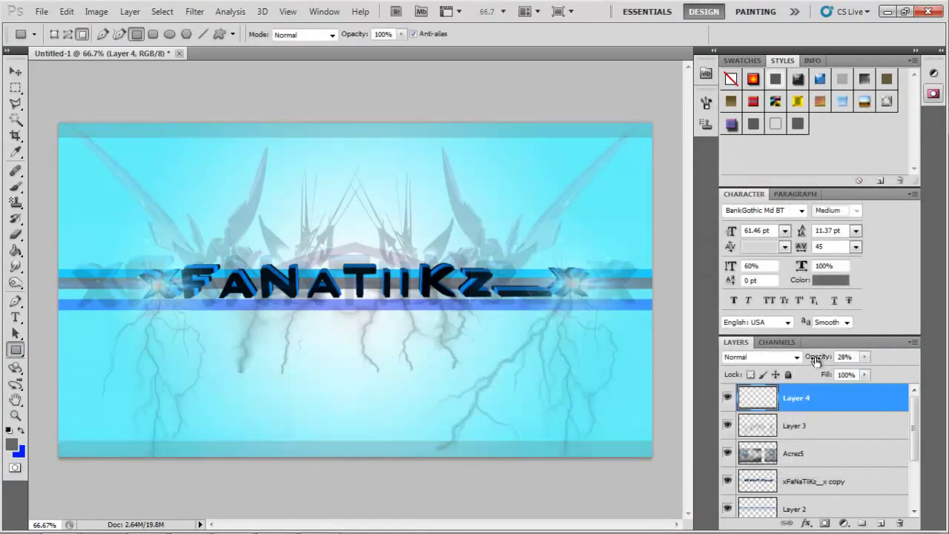
pyautogui.hotkey('ctrl', 'e')
pyautogui.click(881, 525)
# Step: Paint a black brush stroke and soften it with a Gaussian Blur
pyautogui.press('b')
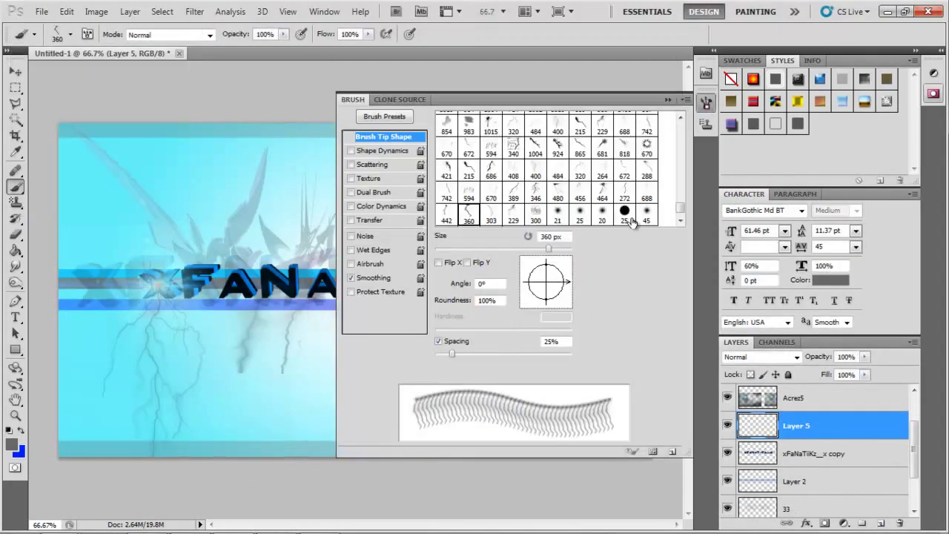
pyautogui.click(12, 446)
pyautogui.press('.')
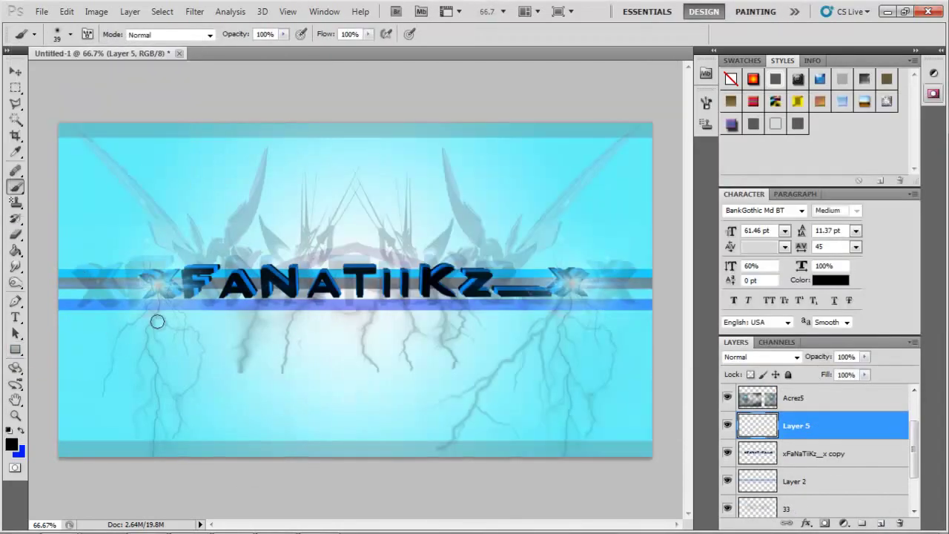
pyautogui.click(195, 11)
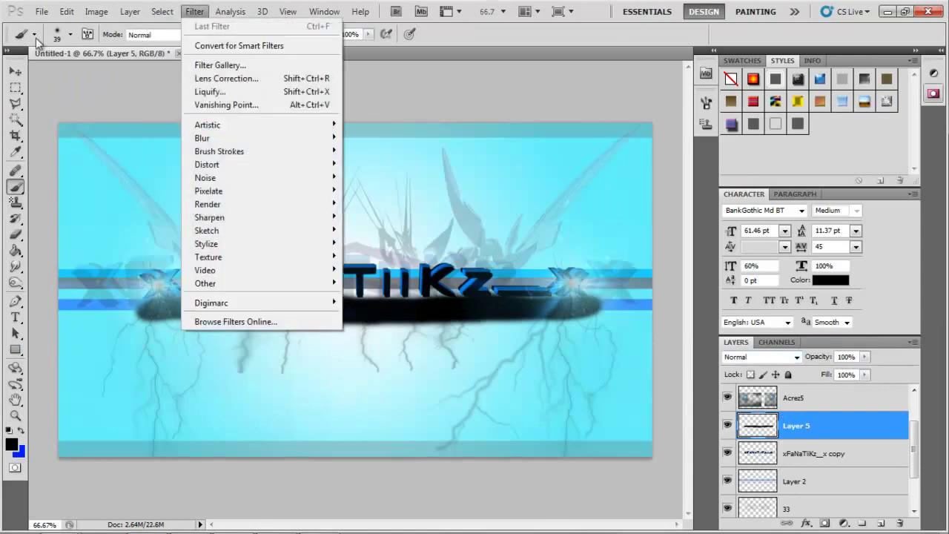
pyautogui.click(386, 196)
pyautogui.click(613, 303)
pyautogui.press('Return')
# Step: Move the blurred shadow layer beneath the title text layers
pyautogui.press('v')
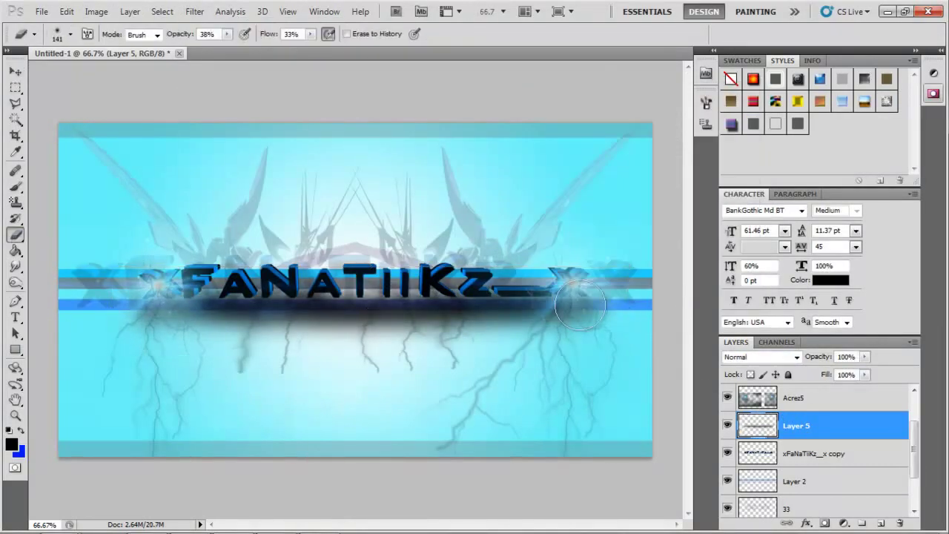
pyautogui.hotkey('ctrl', '[')
pyautogui.hotkey('alt', ']')
pyautogui.hotkey('alt', '[')
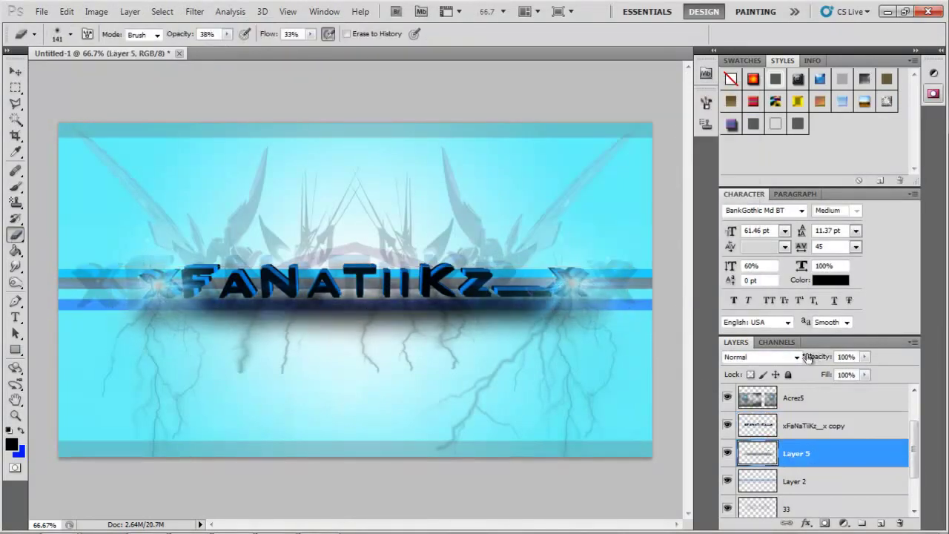
pyautogui.hotkey('alt', ']')
pyautogui.hotkey('alt', ']')
pyautogui.hotkey('alt', ']')
pyautogui.press('b')
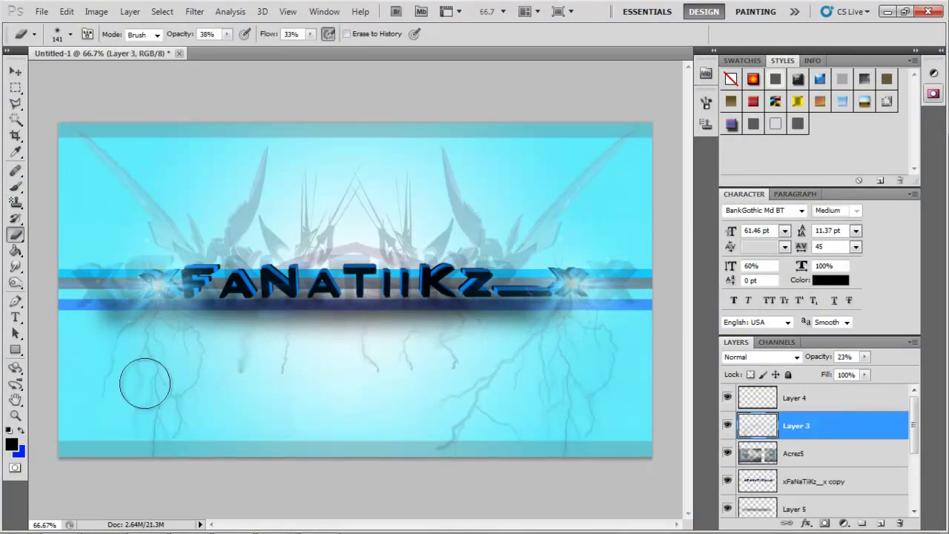
# Step: Add a drop shadow to the title text and start a text line near the bottom
pyautogui.doubleClick(876, 481)
pyautogui.click(510, 223)
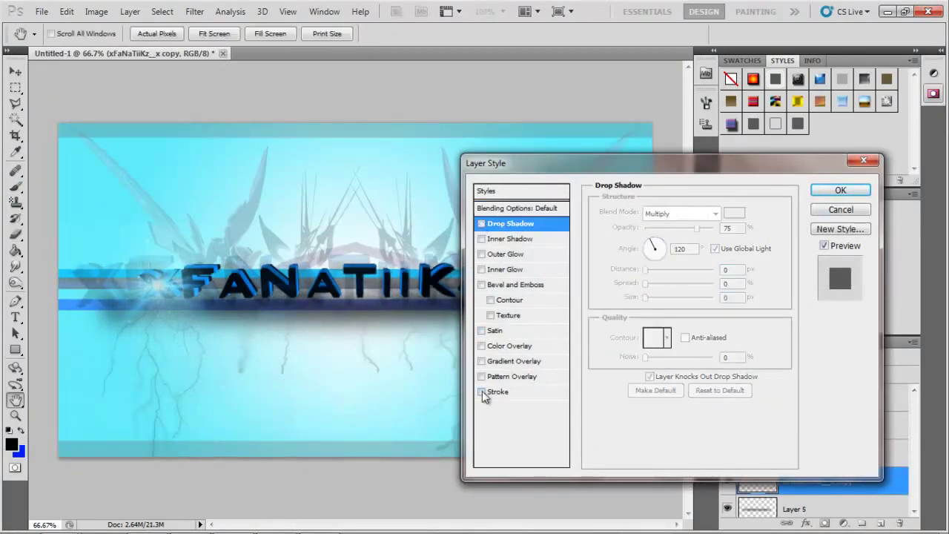
pyautogui.press('Return')
pyautogui.hotkey('alt', ']')
pyautogui.press('v')
pyautogui.press('t')
pyautogui.click(163, 449)
pyautogui.write('Designed')
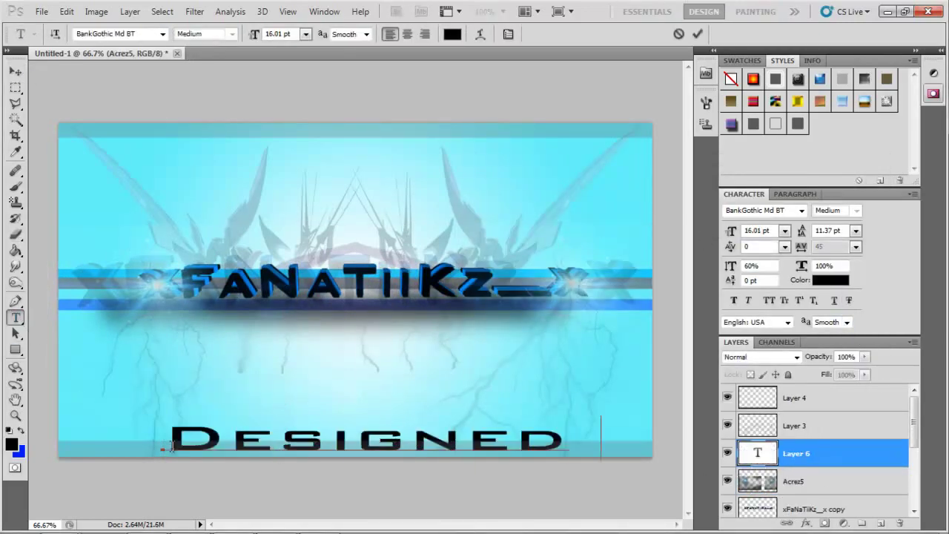
# Step: Finish the 'Designed By' caption and scale it down with Free Transform
pyautogui.write('By')
pyautogui.hotkey('ctrl', 'Return')
pyautogui.press('v')
pyautogui.hotkey('ctrl', 't')
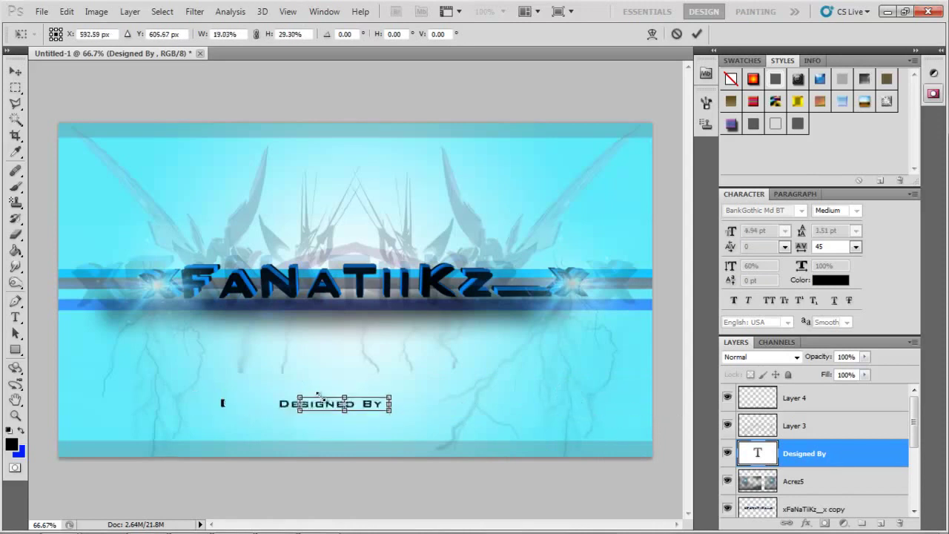
pyautogui.press('Return')
# Step: Add the xFreshGFX text, shrink it to about 17% and squash it vertically
pyautogui.press('t')
pyautogui.hotkey('ctrl', 'Return')
pyautogui.hotkey('ctrl', 't')
pyautogui.moveTo(170, 363); pyautogui.dragTo(589, 371)
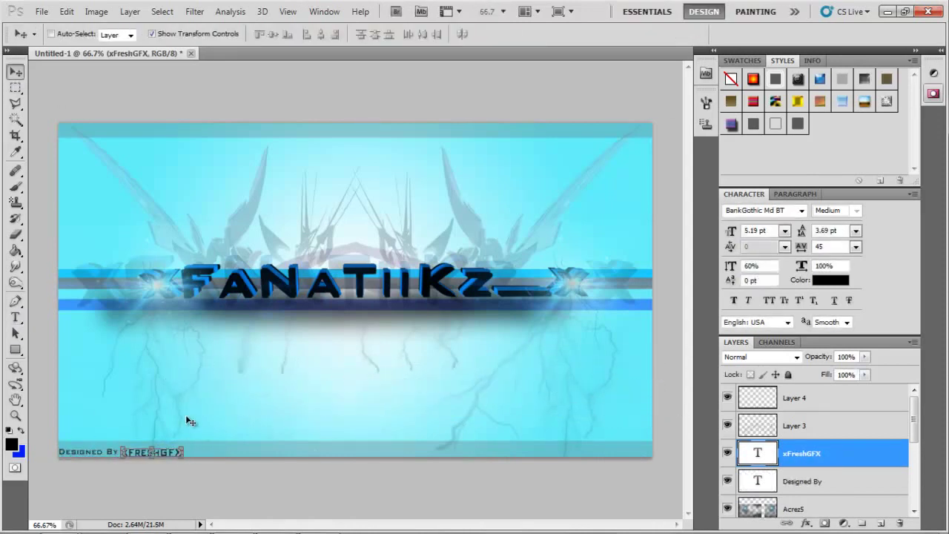
pyautogui.hotkey('ctrl', 't')
pyautogui.moveTo(154, 441); pyautogui.dragTo(155, 443)
pyautogui.press('Return')
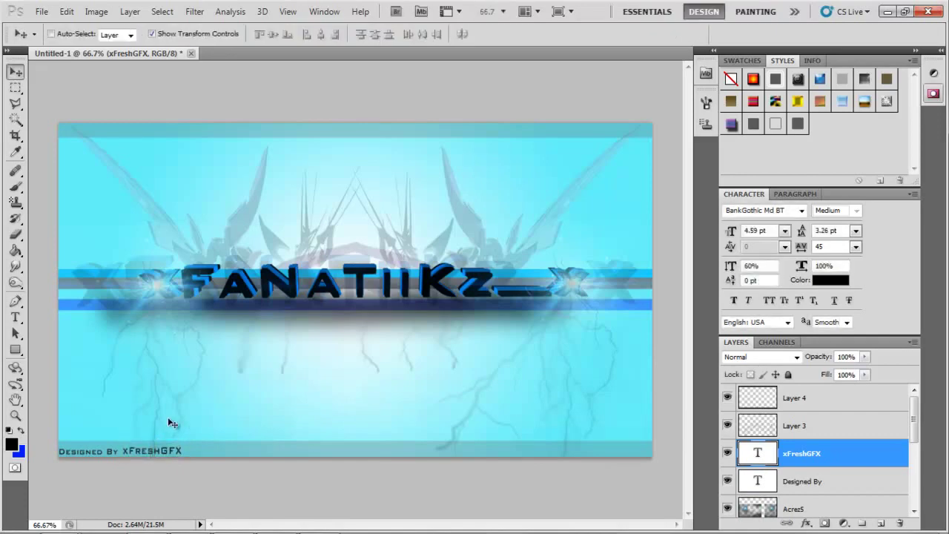
# Step: Import the xFreshGFX logo, shrink it, and place it beside the xFreshGFX text
pyautogui.click(109, 519)
pyautogui.moveTo(335, 222); pyautogui.dragTo(356, 297)
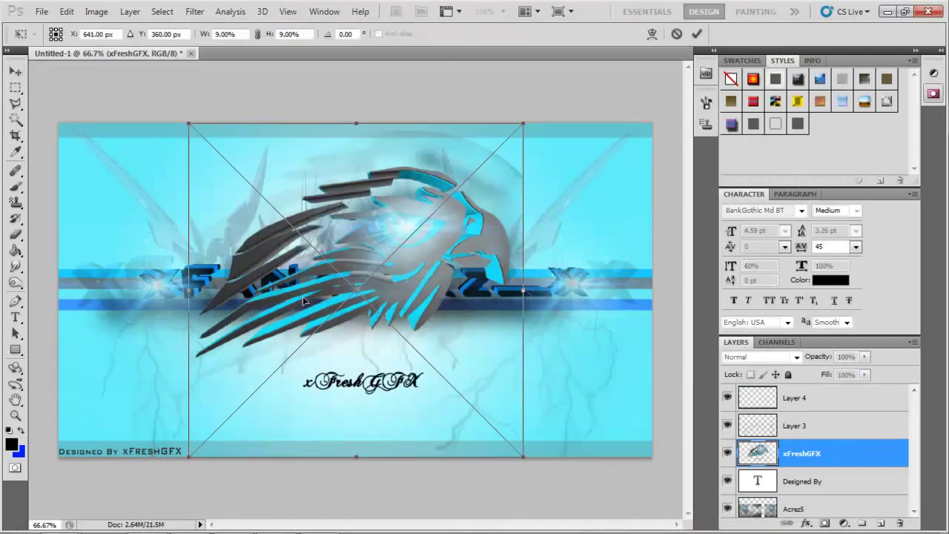
pyautogui.press('Return')
pyautogui.press('m')
pyautogui.moveTo(67, 361); pyautogui.dragTo(538, 472)
pyautogui.press('Delete')
pyautogui.click(483, 212)
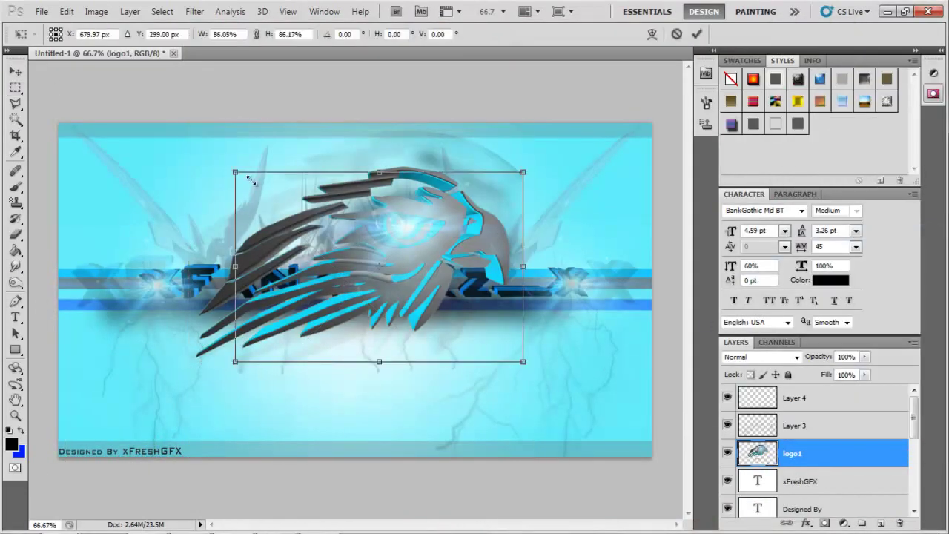
pyautogui.moveTo(250, 180); pyautogui.dragTo(497, 343)
pyautogui.press('Return')
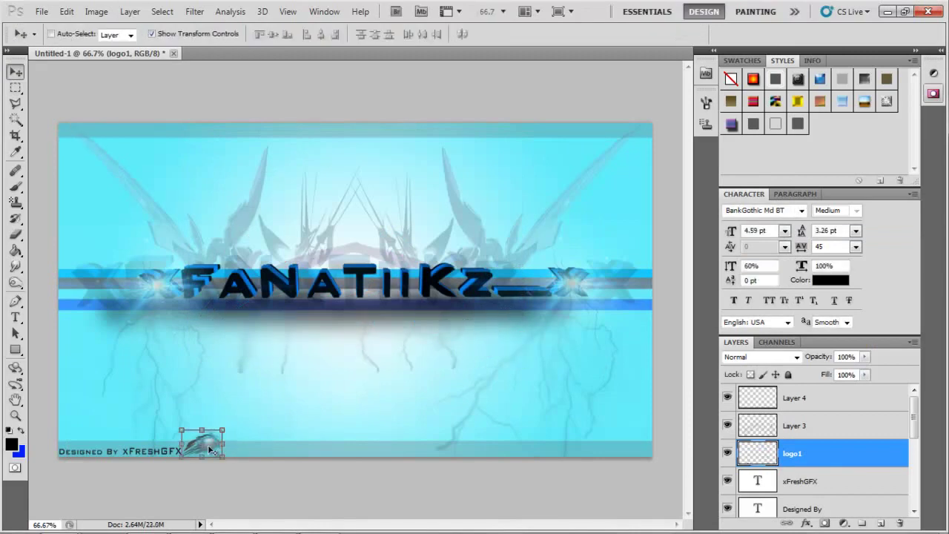
pyautogui.moveTo(282, 428); pyautogui.dragTo(279, 428)
# Step: Warp the xFreshGFX text into an arc around the logo and merge them
pyautogui.hotkey('alt', '[')
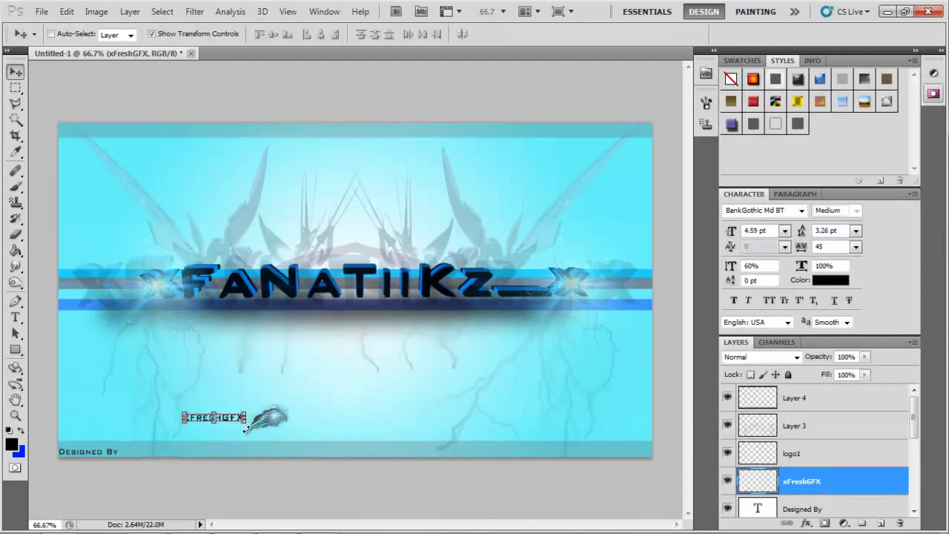
pyautogui.hotkey('ctrl', '+')
pyautogui.hotkey('ctrl', '+')
pyautogui.scroll(-2, 212, 398)
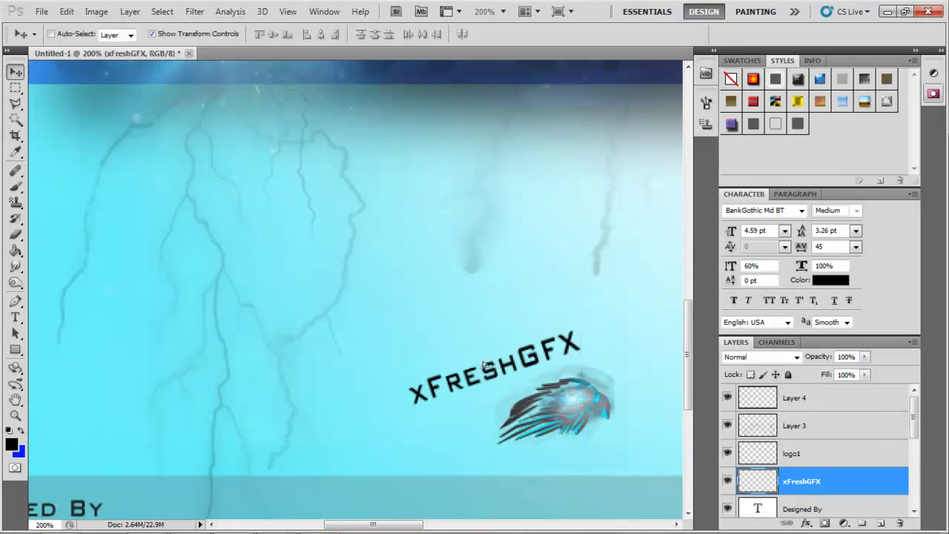
pyautogui.click(66, 11)
pyautogui.click(282, 367)
pyautogui.moveTo(444, 415); pyautogui.dragTo(481, 453)
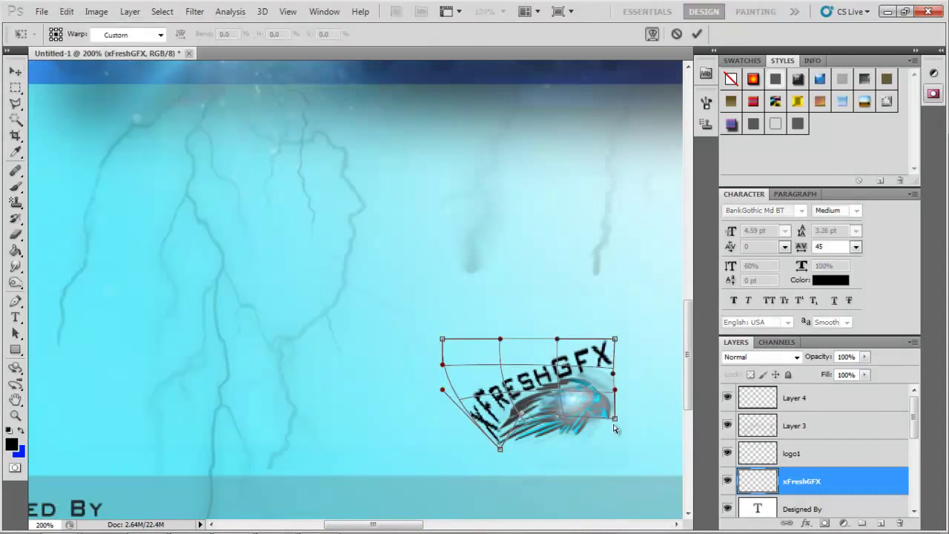
pyautogui.moveTo(610, 428); pyautogui.dragTo(588, 462)
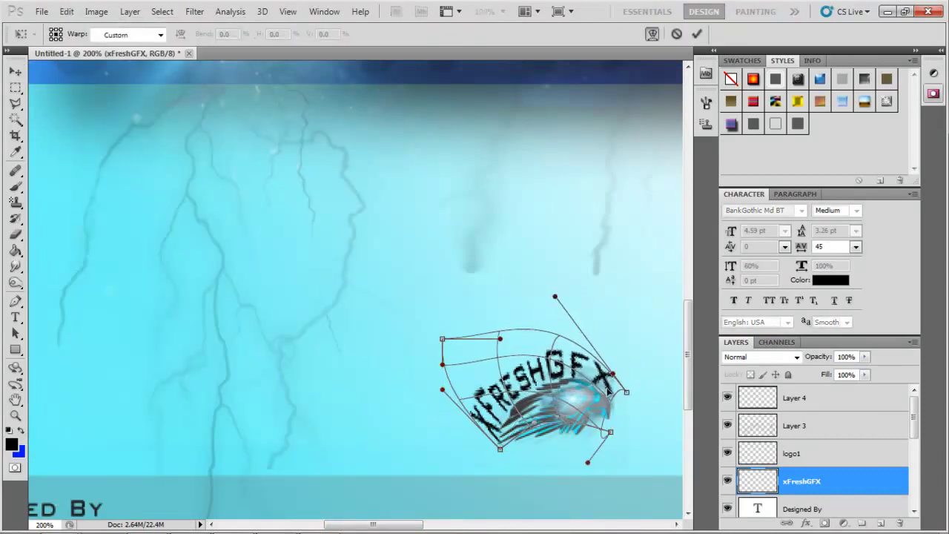
pyautogui.press('Return')
pyautogui.press('v')
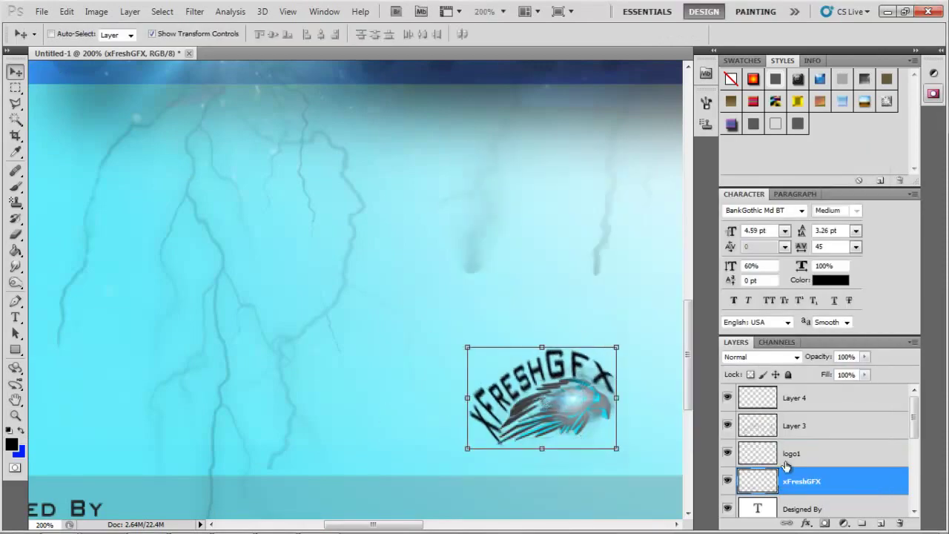
pyautogui.scroll(-2, 350, 435)
pyautogui.hotkey('ctrl', '-')
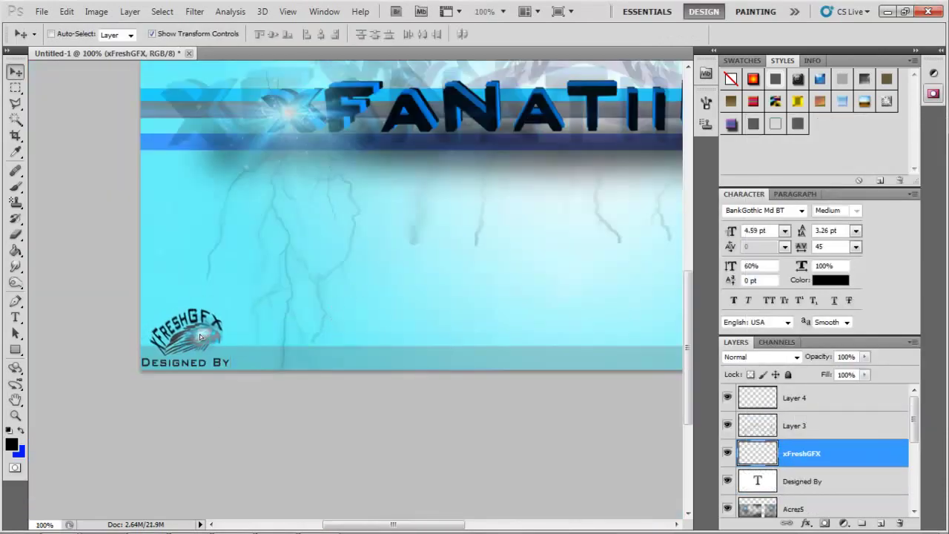
# Step: Merge the xFreshGFX logo-and-tag layer into the Designed By caption with Merge Down
pyautogui.hotkey('alt', '[')
pyautogui.rightClick(786, 453)
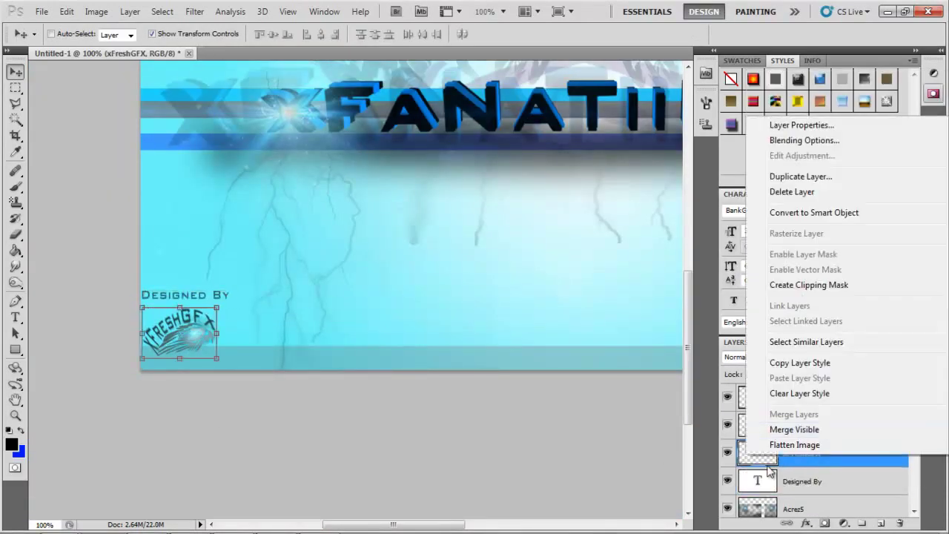
pyautogui.click(781, 411)
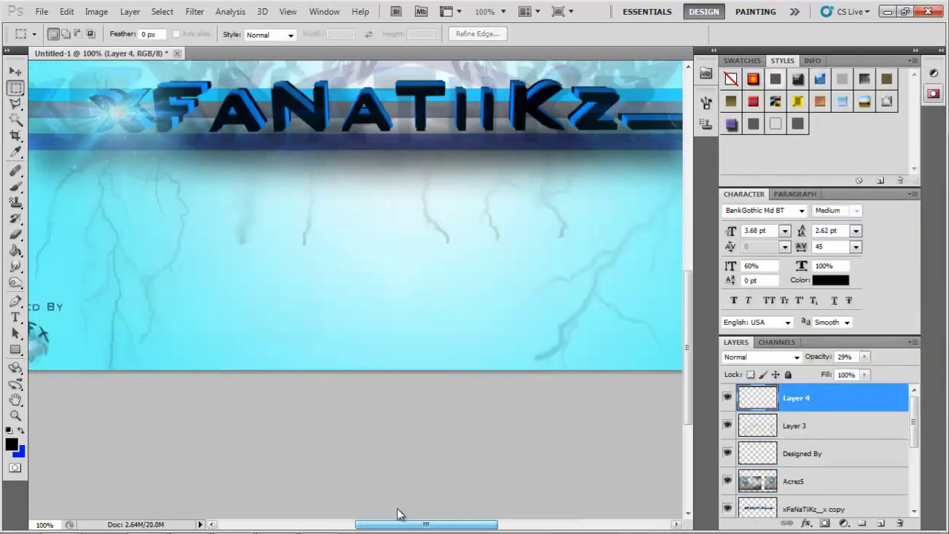